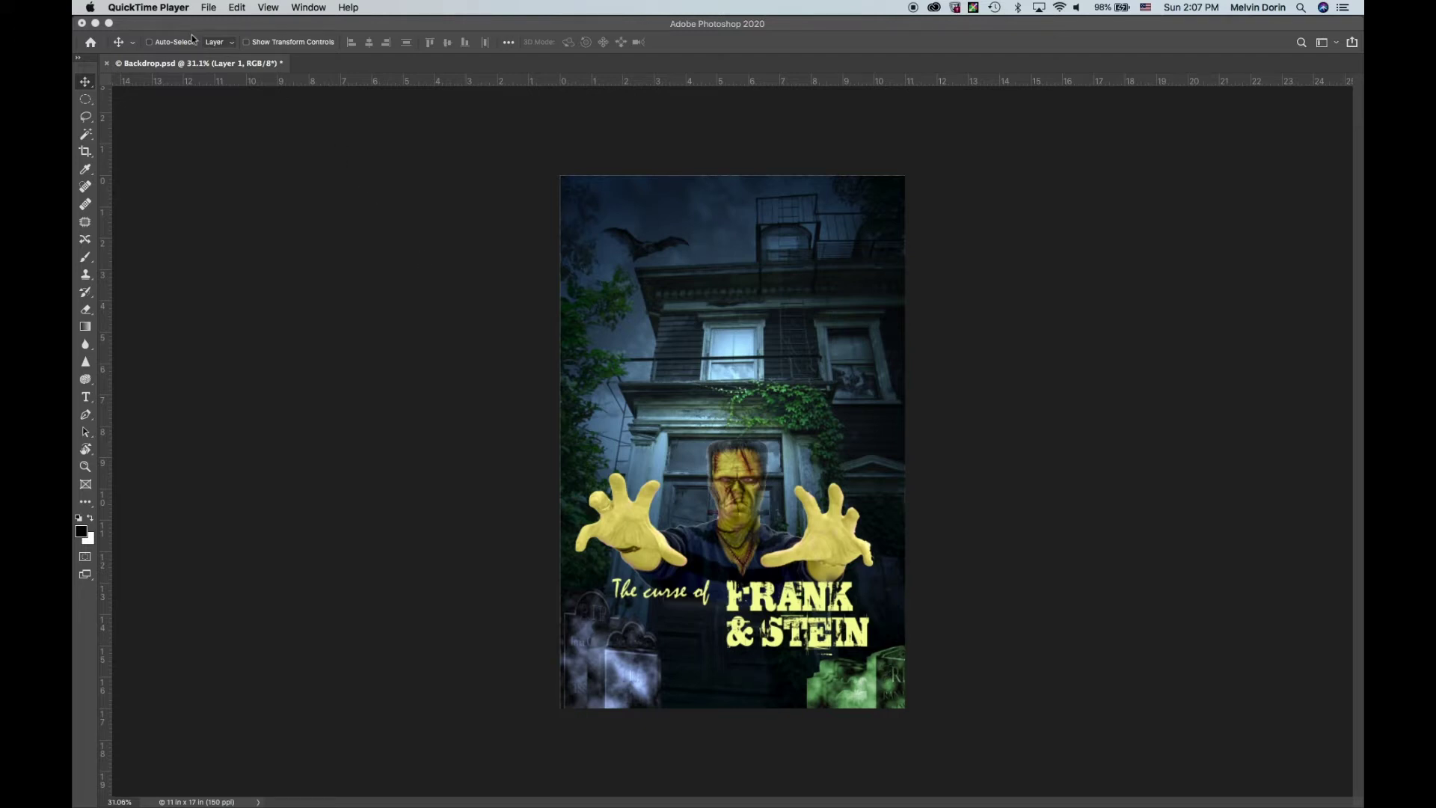
Open the tombstone image T1.psd from the Lesson09 folder
click(215, 142)
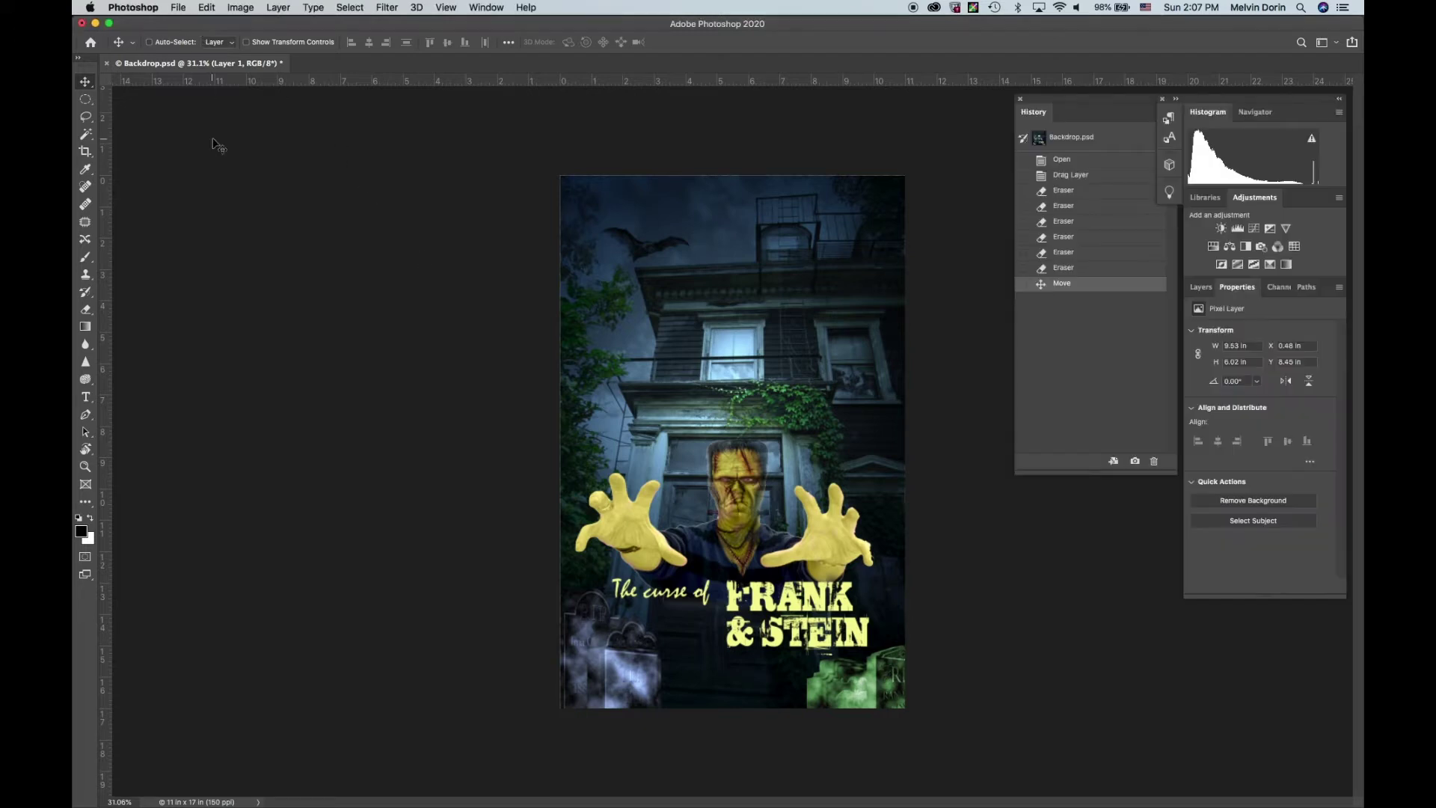
click(177, 9)
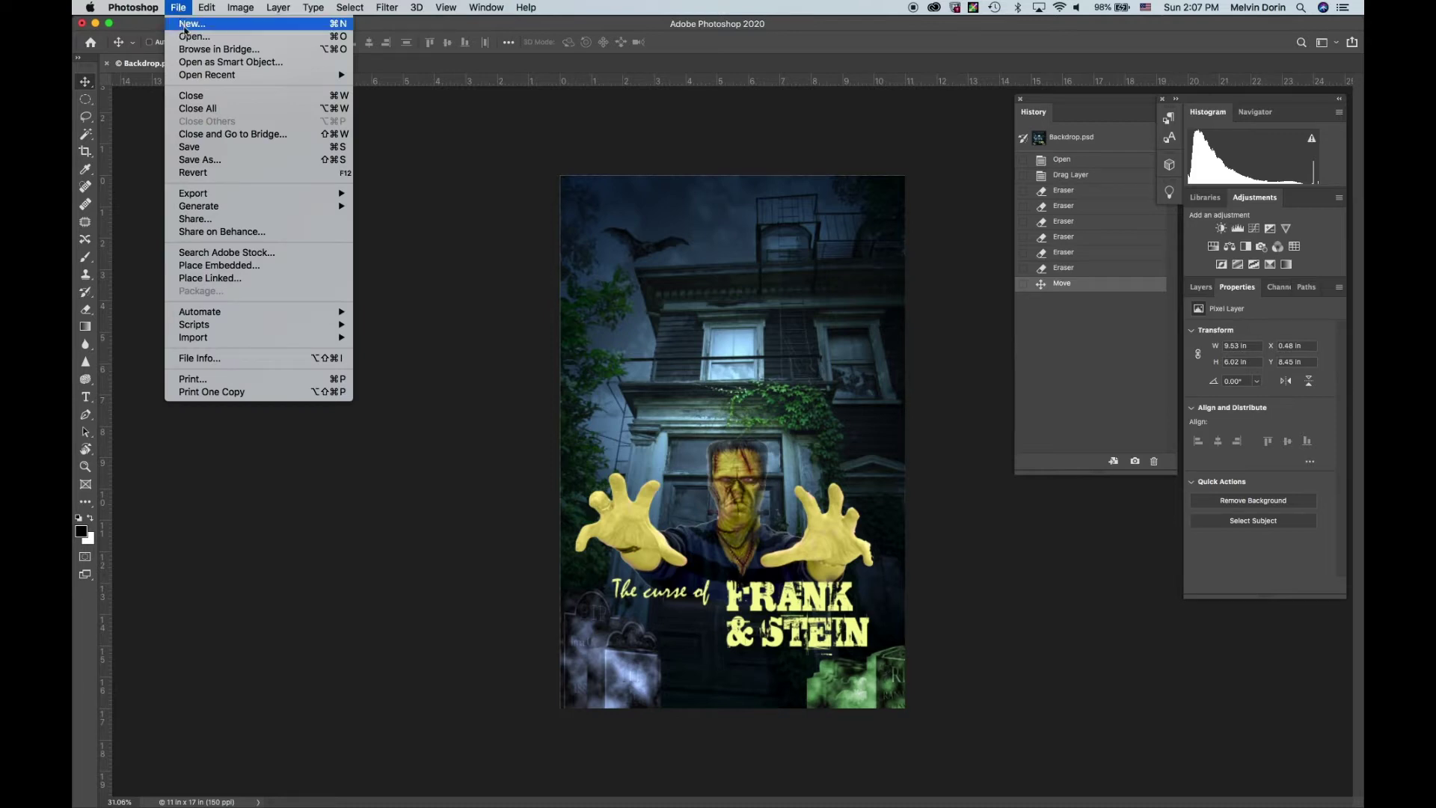
click(191, 37)
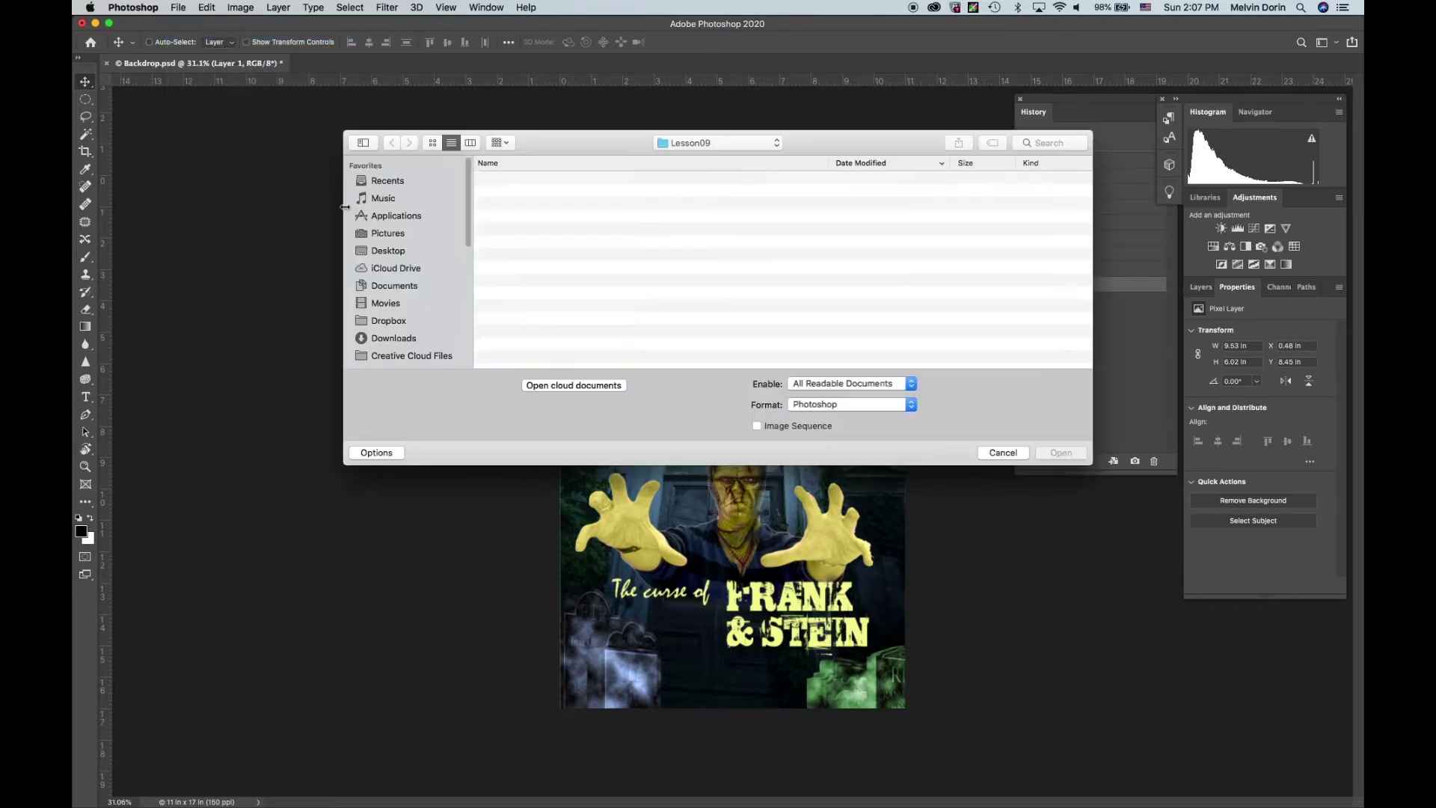
click(498, 205)
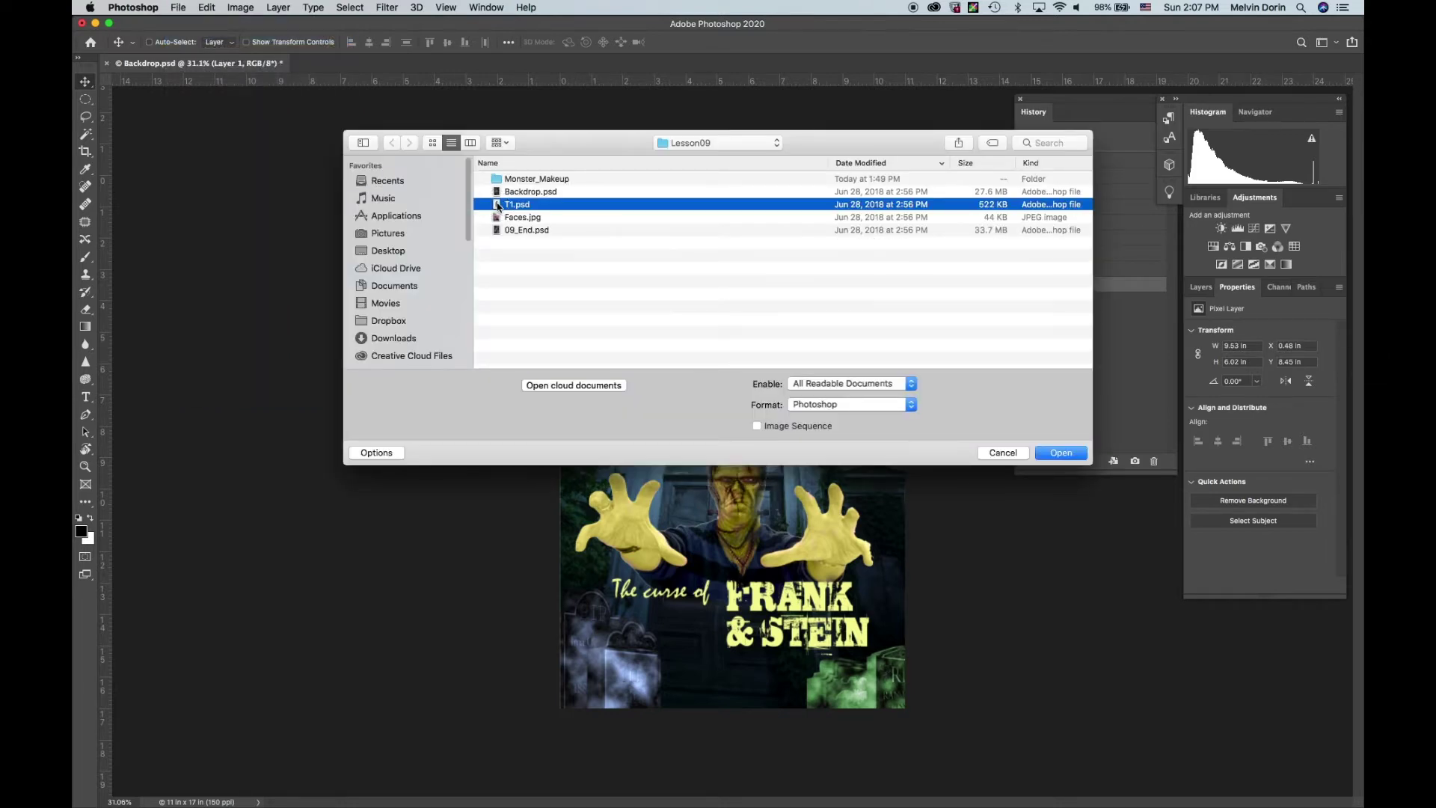
double_click(499, 206)
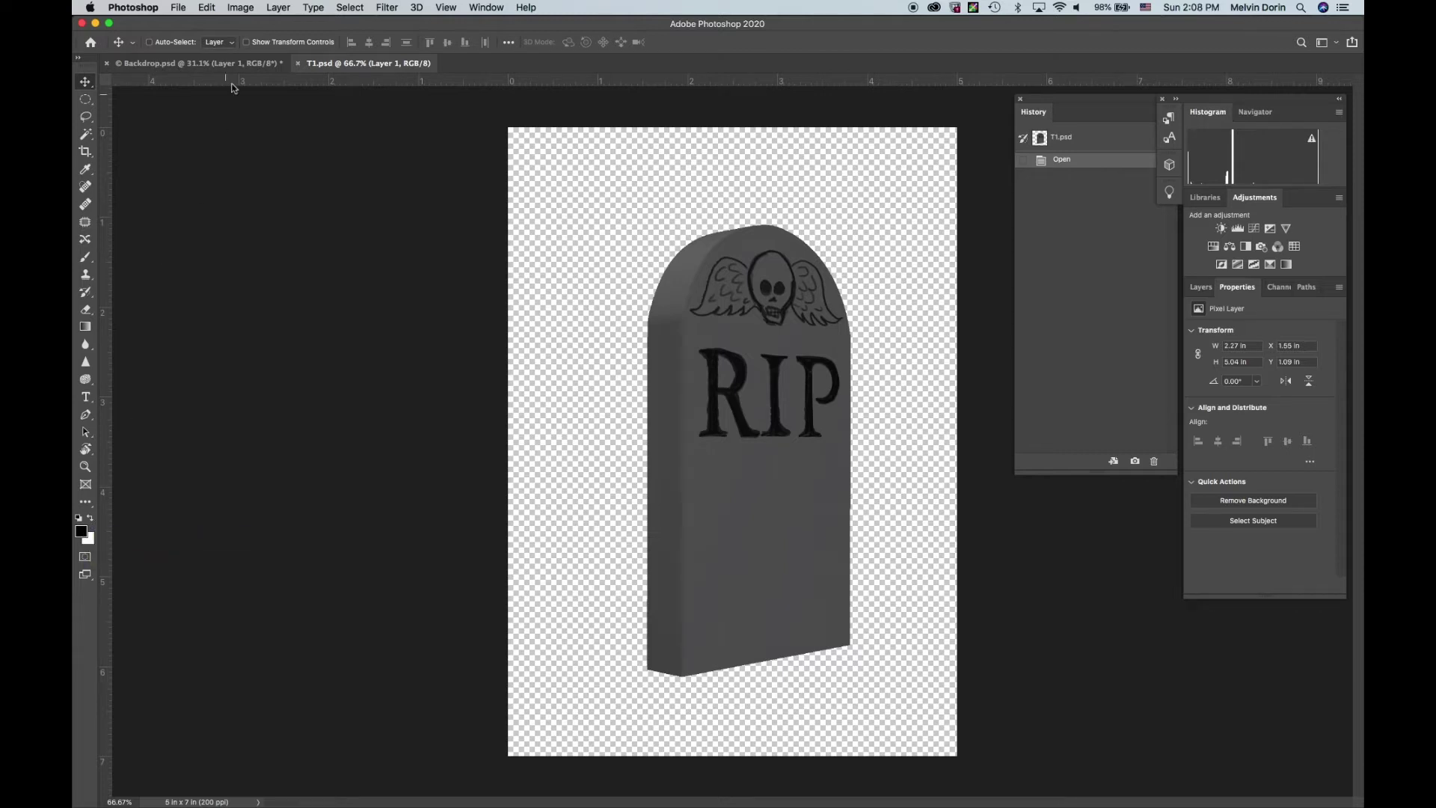
Apply the Difference Clouds render filter to the tombstone layer
click(388, 8)
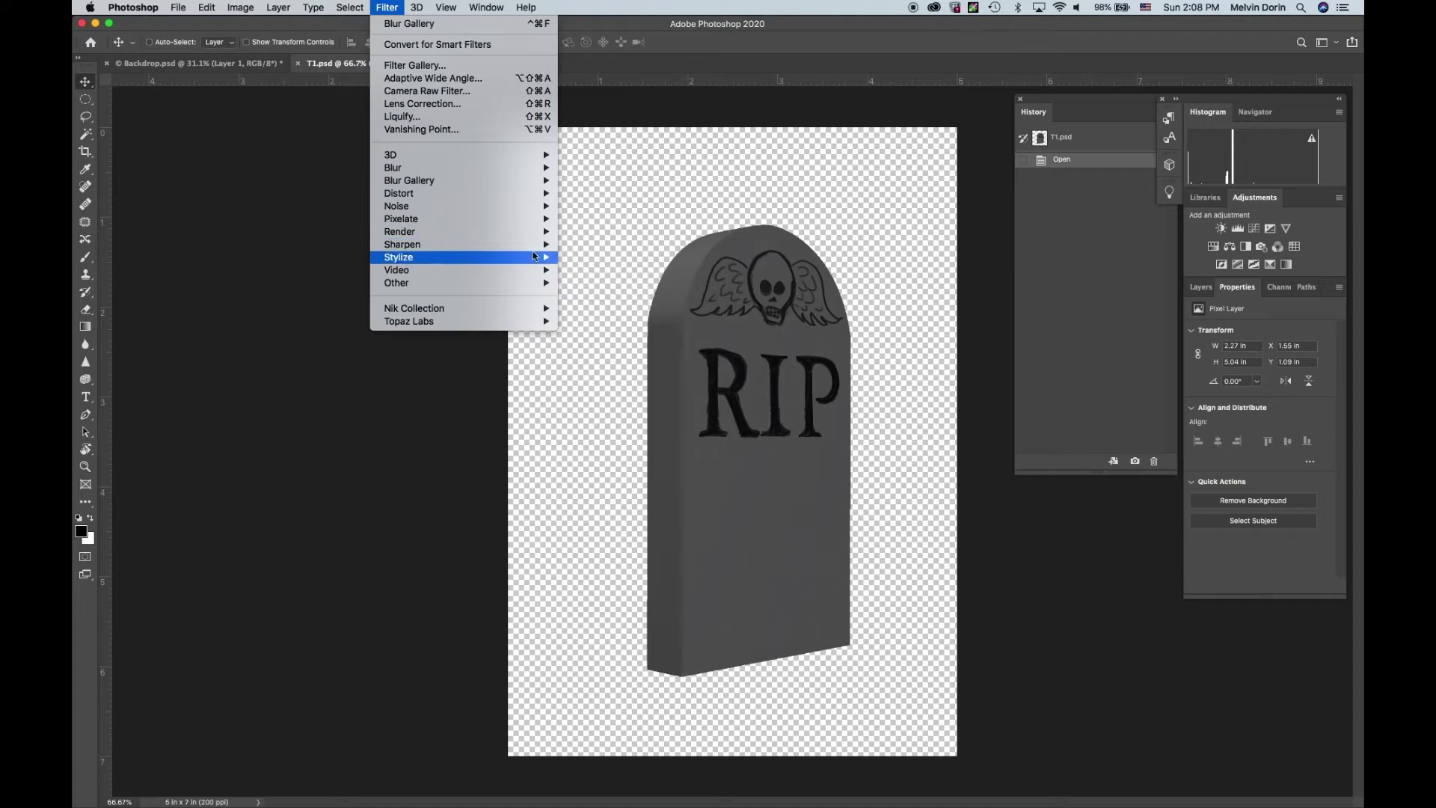
mouse_move(545, 233)
click(610, 291)
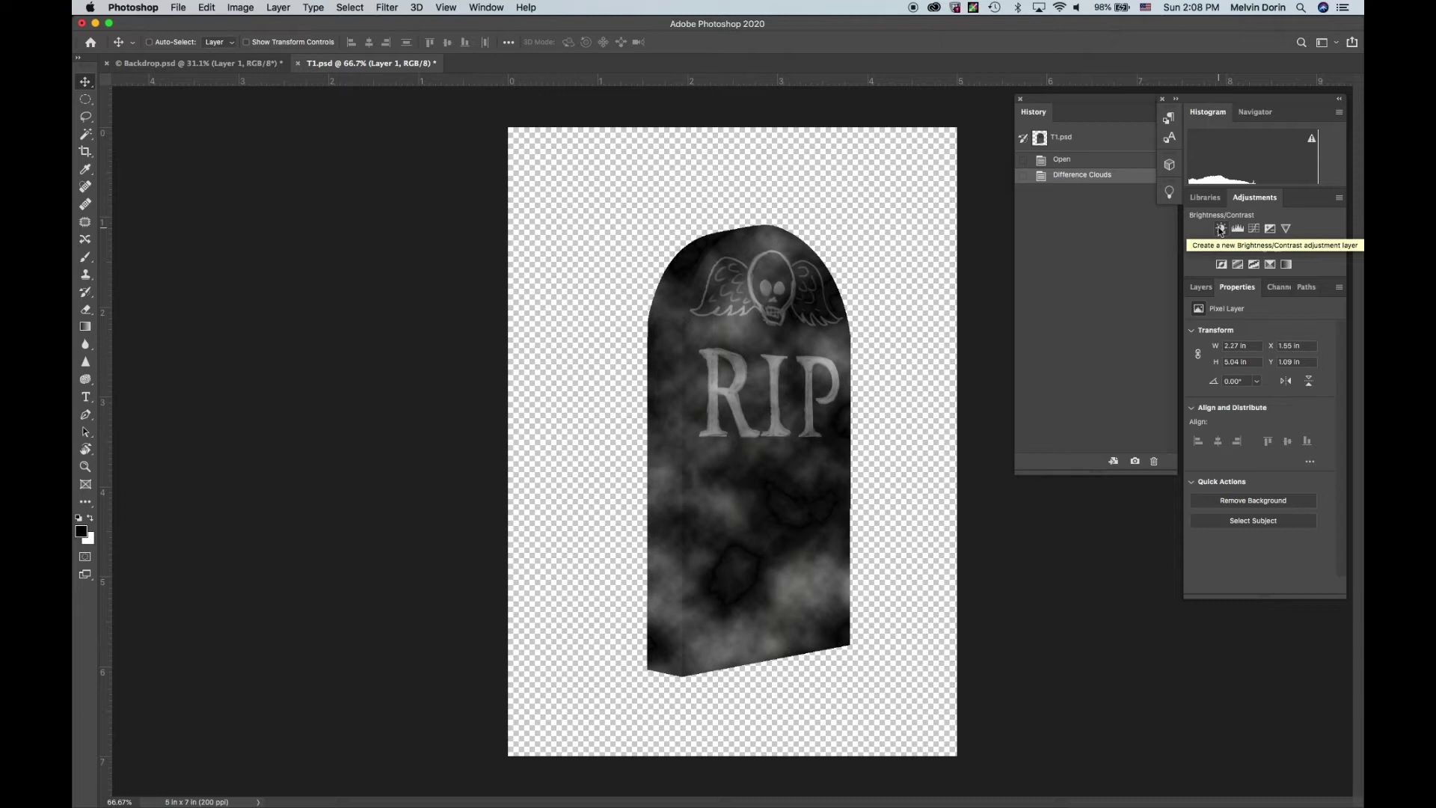
Add a Brightness/Contrast adjustment layer to the tombstone with brightness set to 70
click(1221, 229)
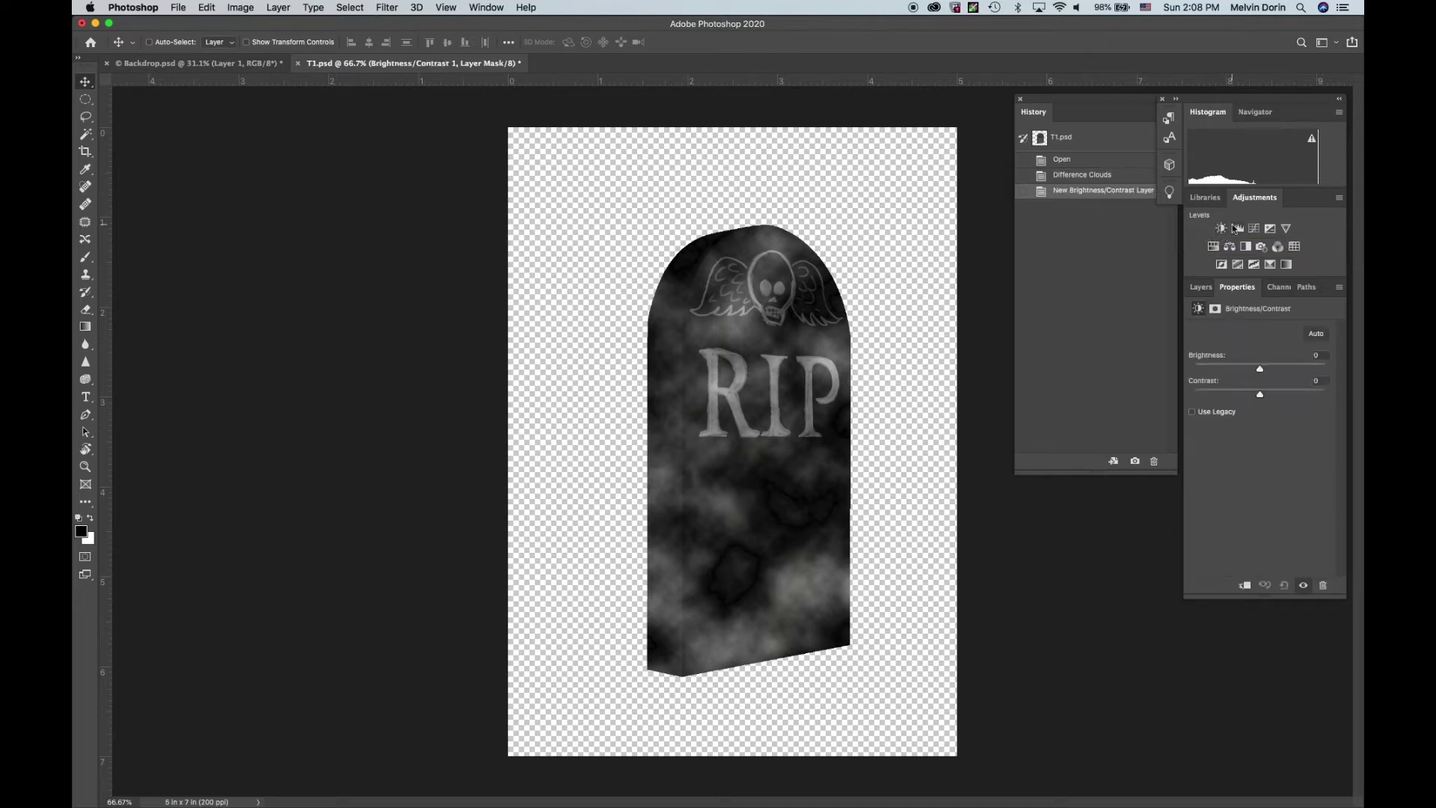
drag(1260, 369, 1291, 374)
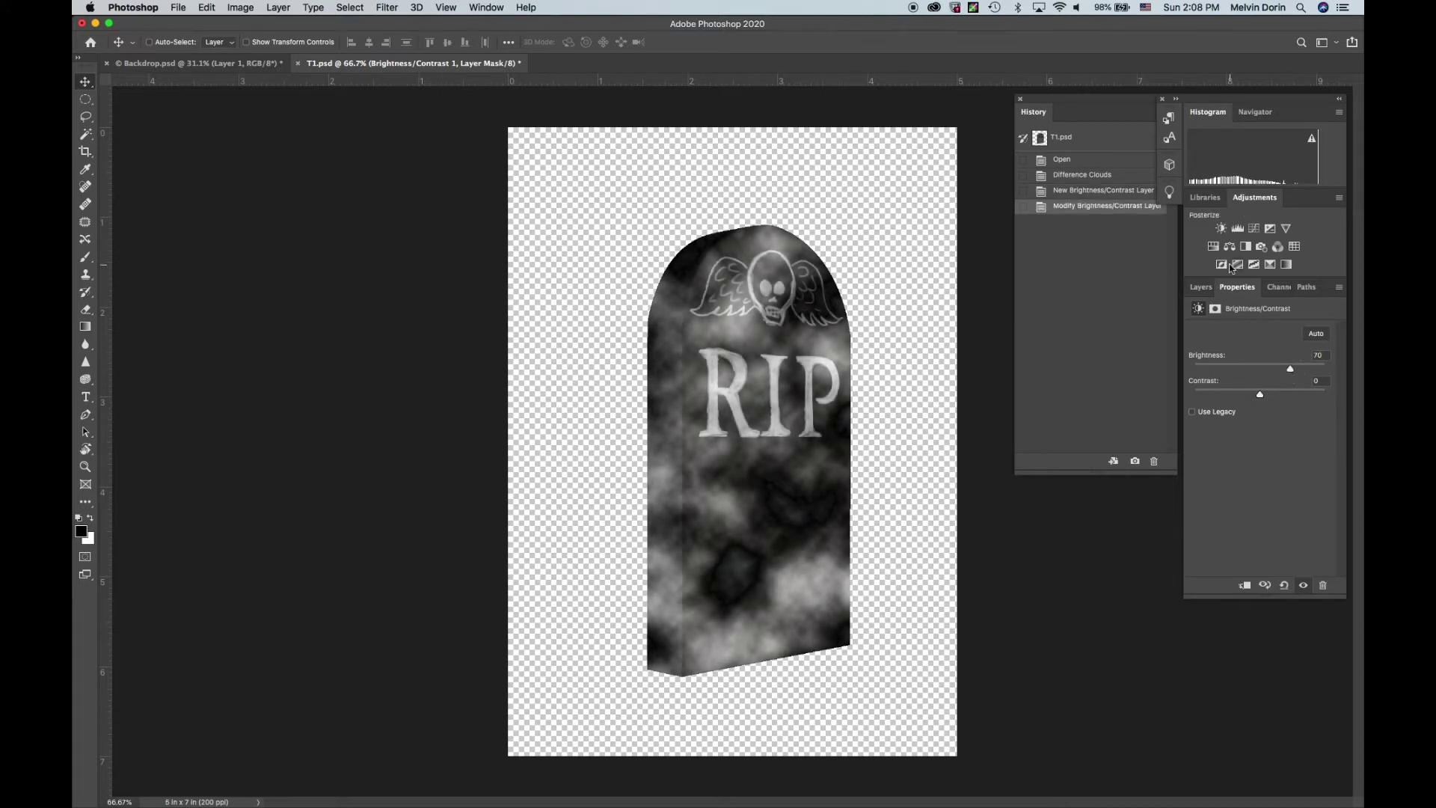
Add a Channel Mixer adjustment layer and set the Green output channel to green +37% and blue +108%
click(1278, 247)
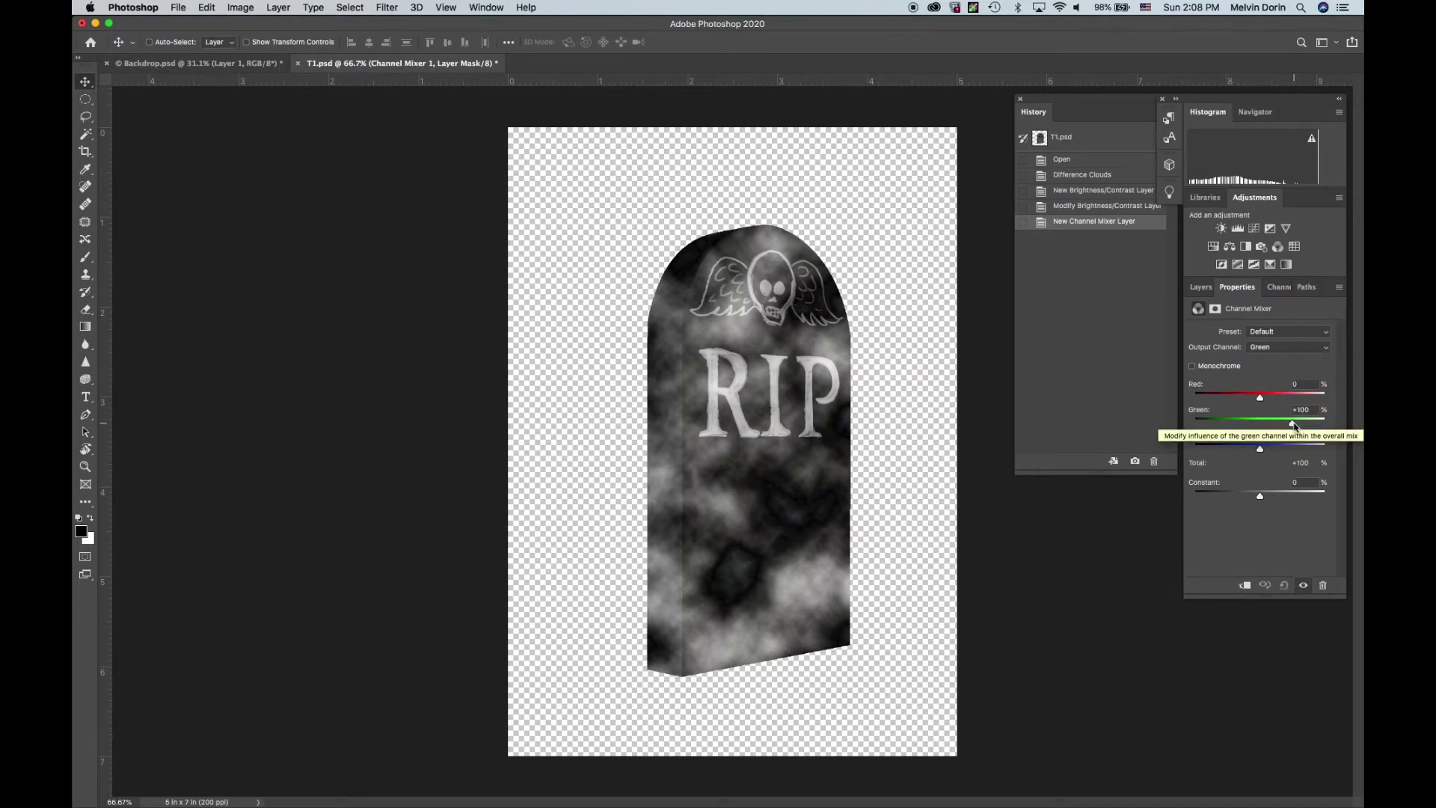
drag(1295, 424, 1274, 426)
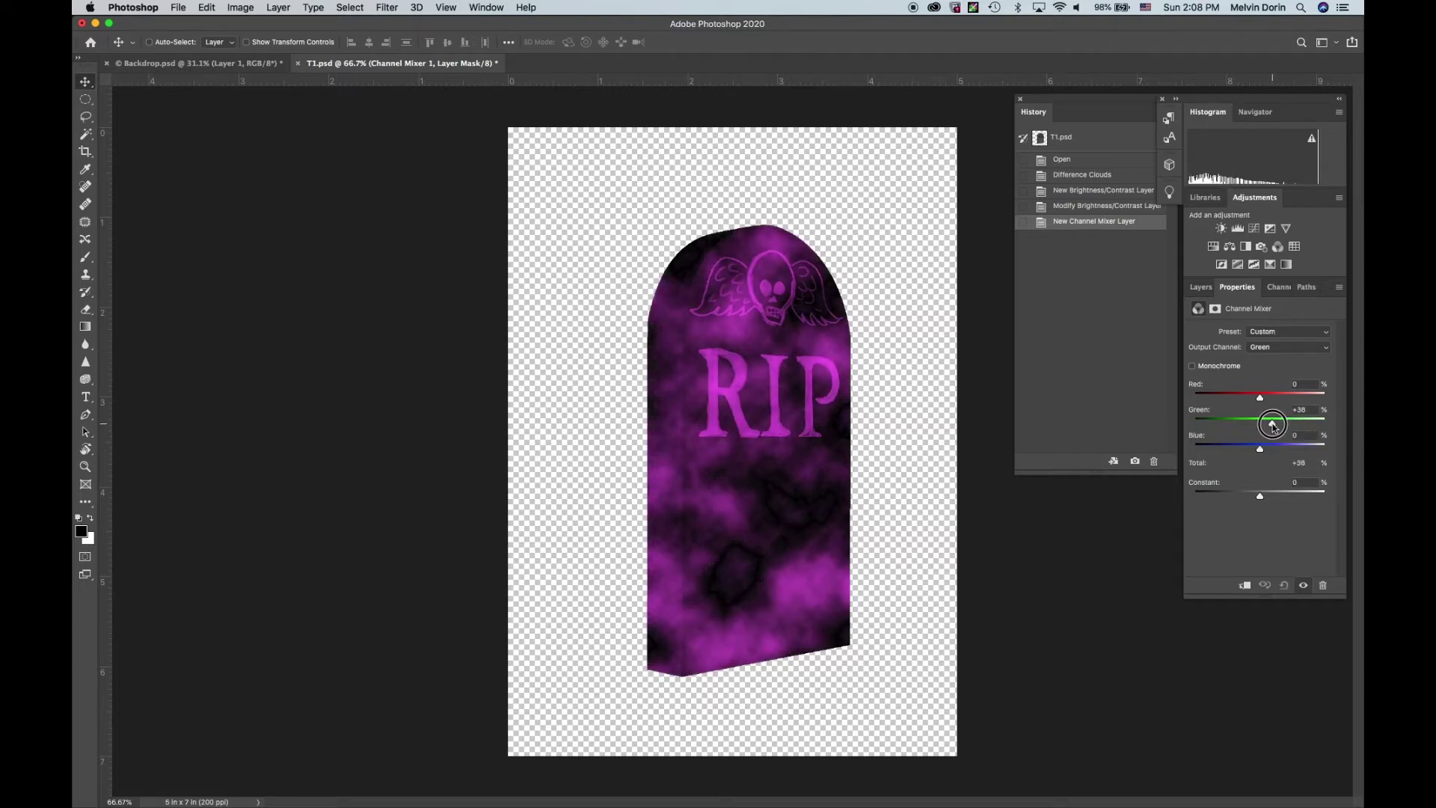
drag(1274, 425, 1273, 423)
click(1315, 407)
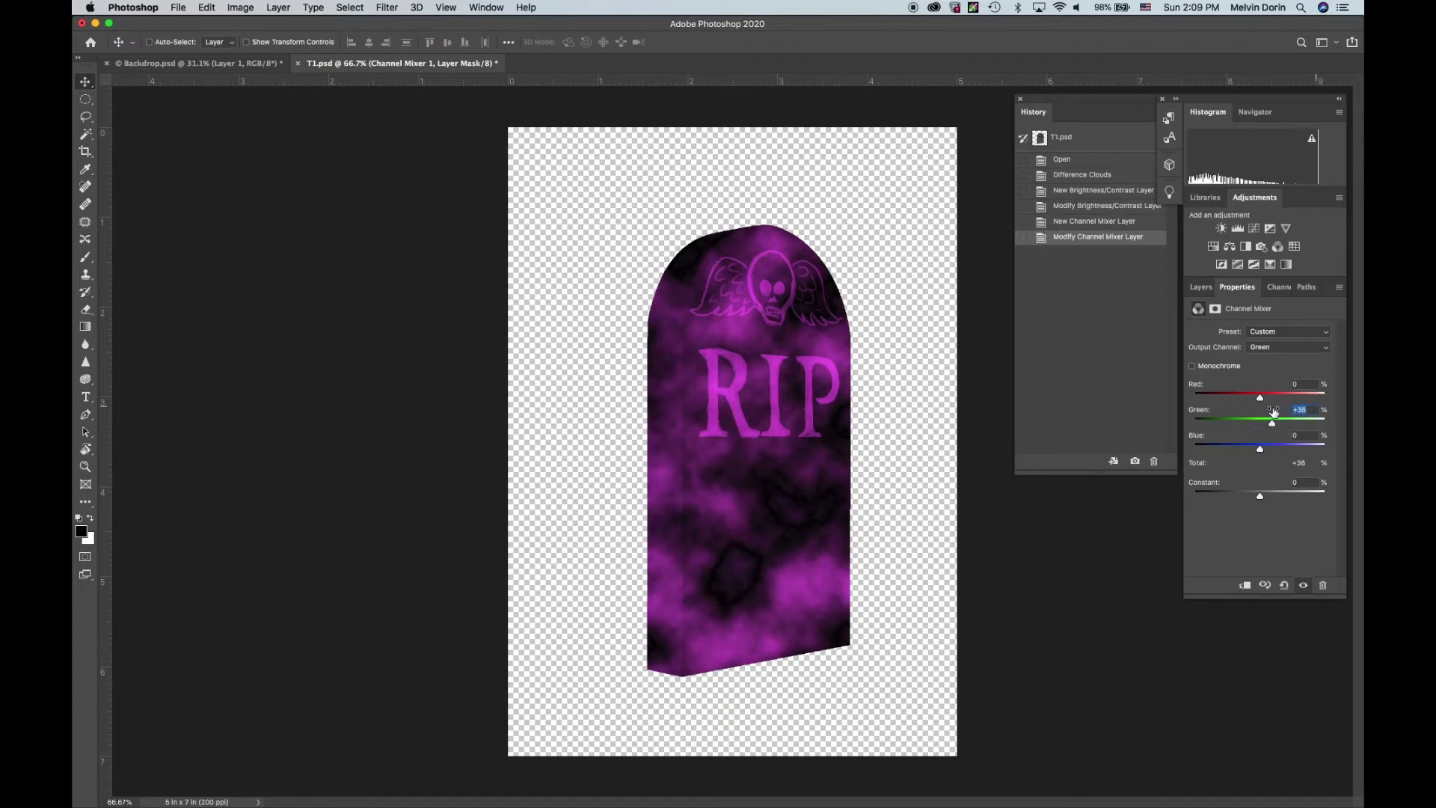
text(37)
click(1303, 434)
text(108)
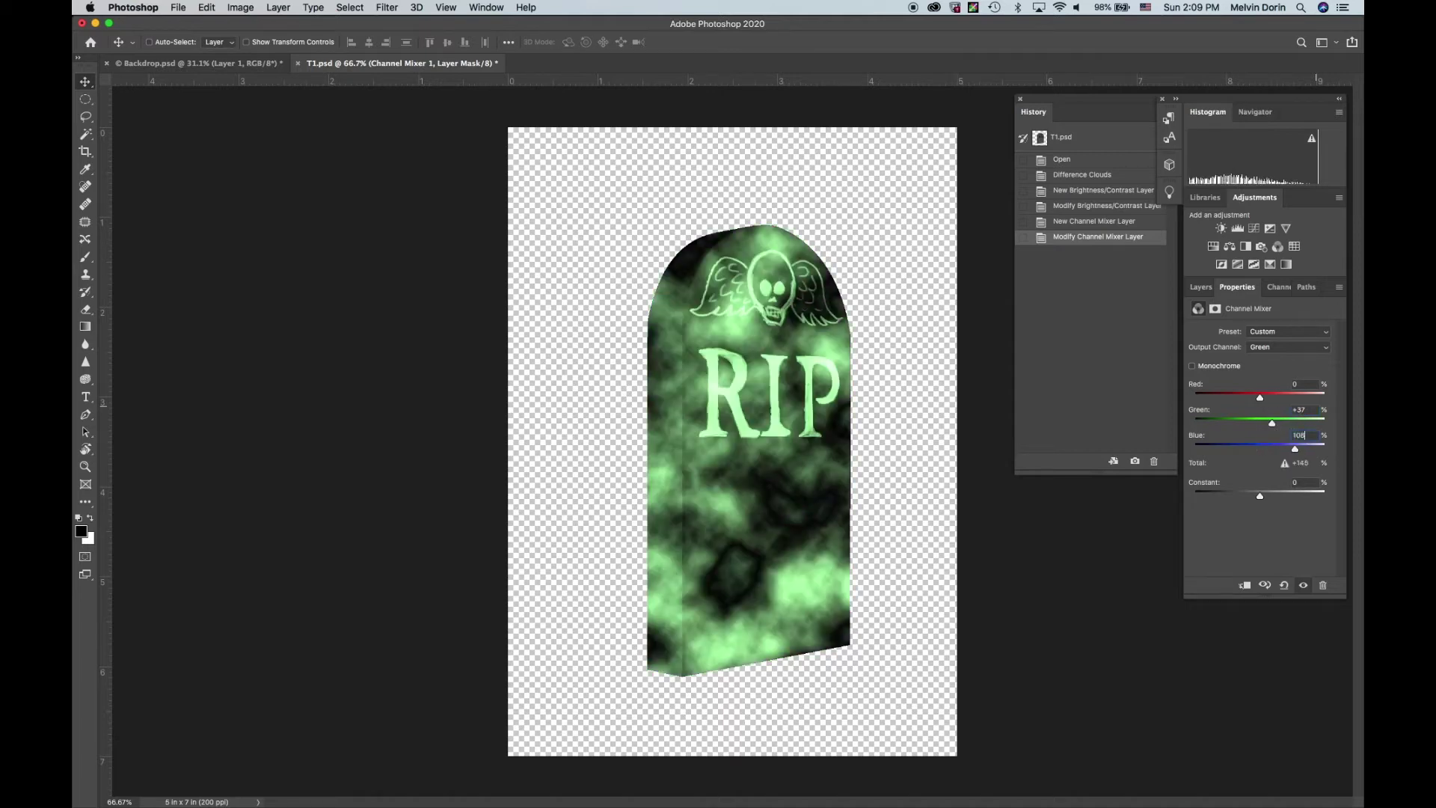
key(Return)
Try an Exposure adjustment layer with exposure 0.90, and revert the document history to the Difference Clouds state
click(1271, 228)
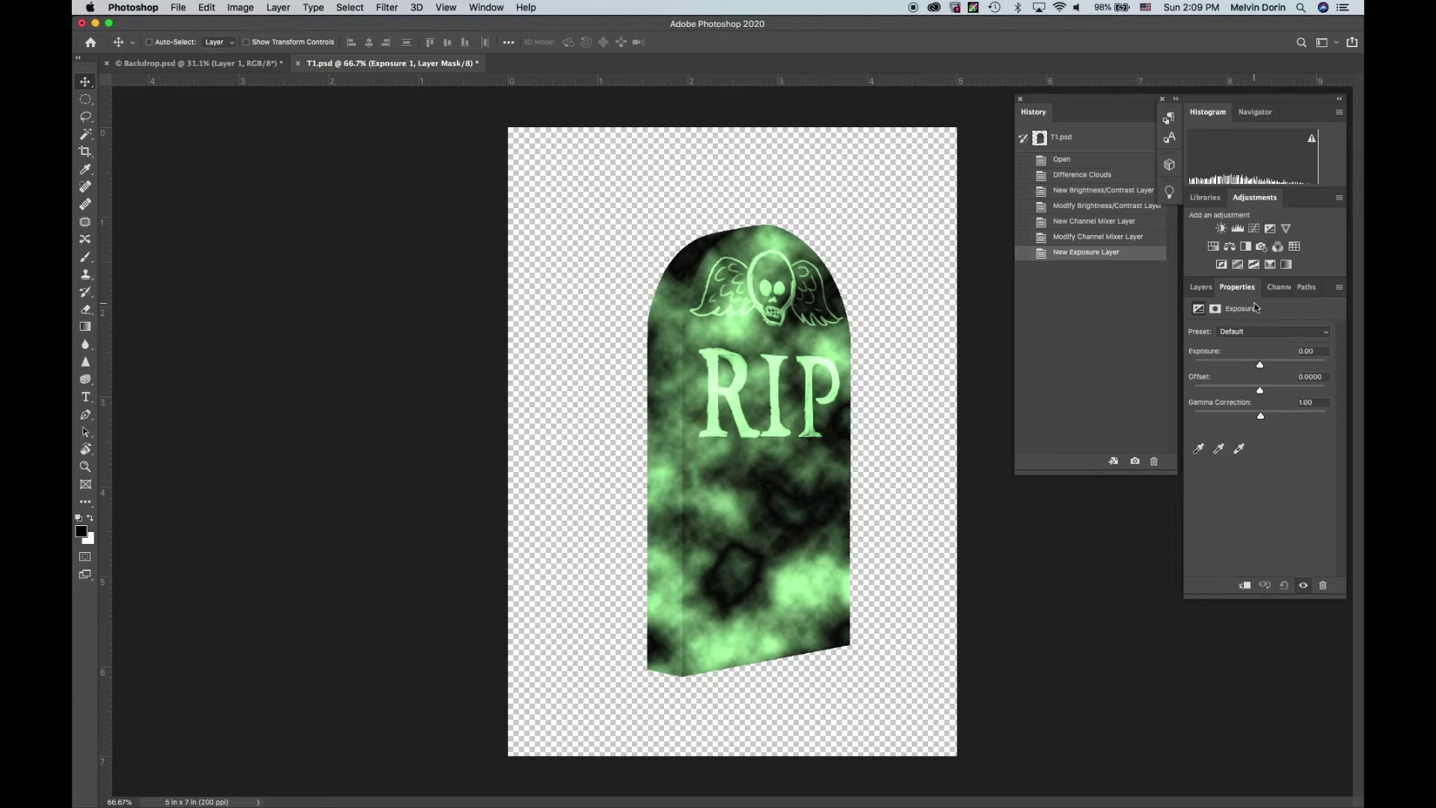
click(1306, 351)
text(1)
key(Return)
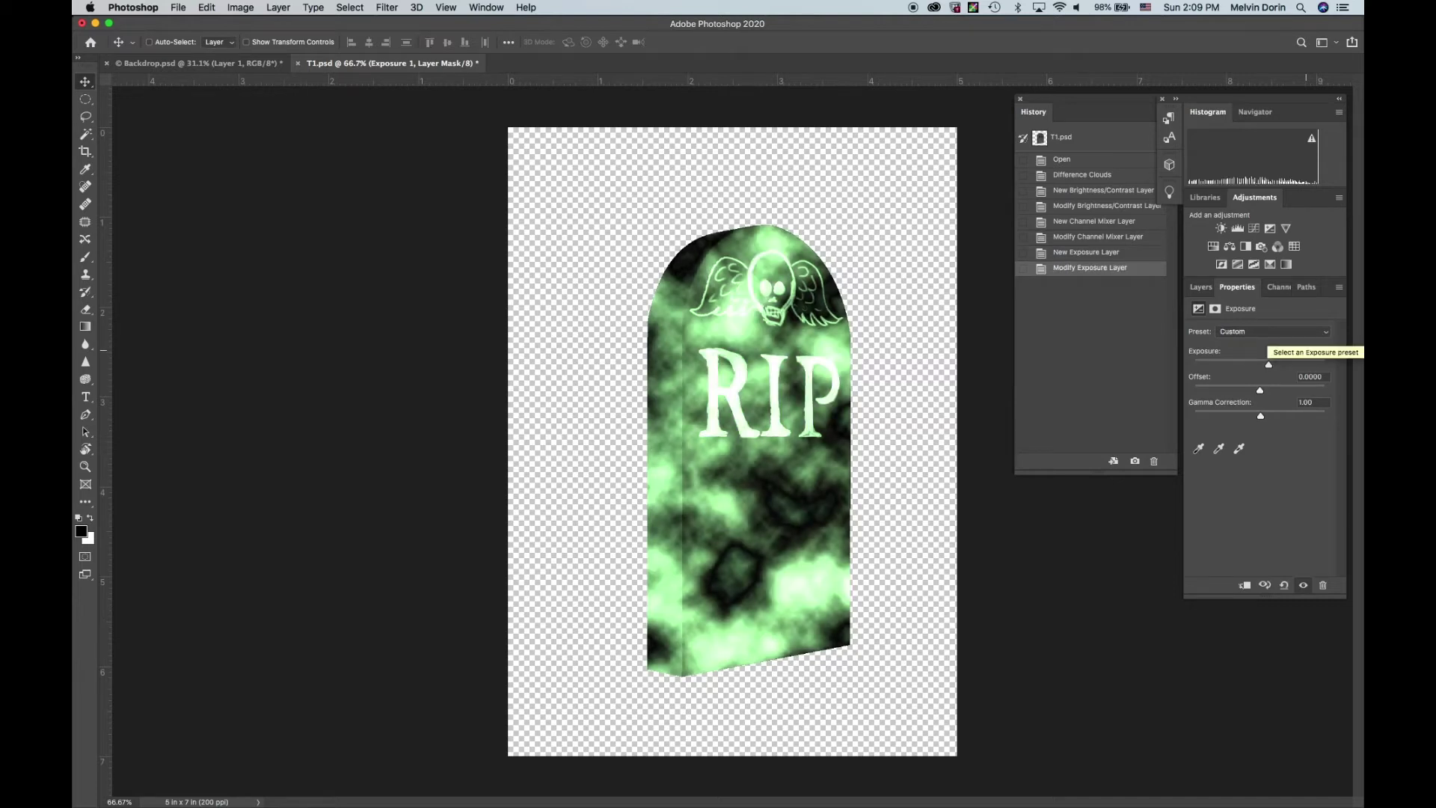
text(0.90)
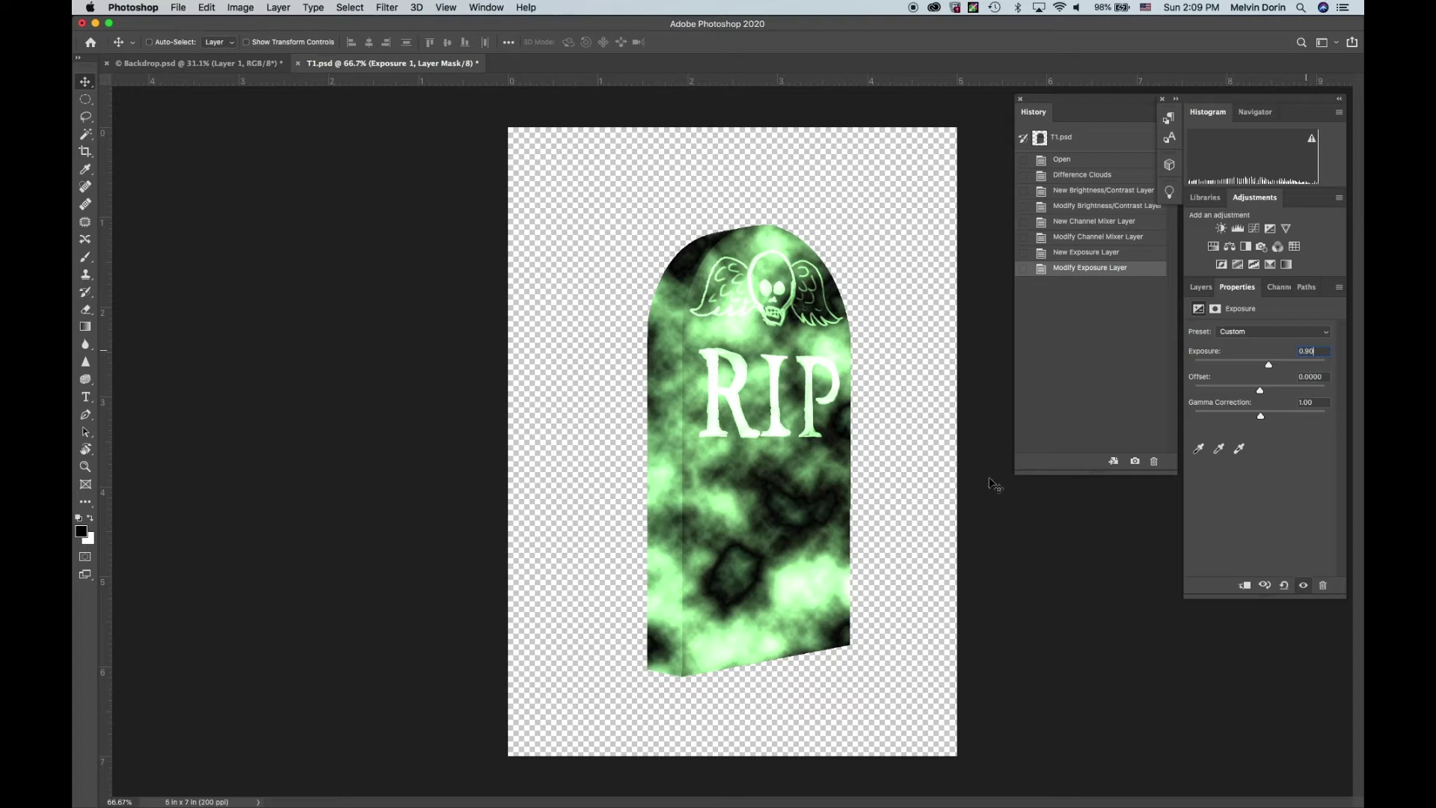
click(1077, 176)
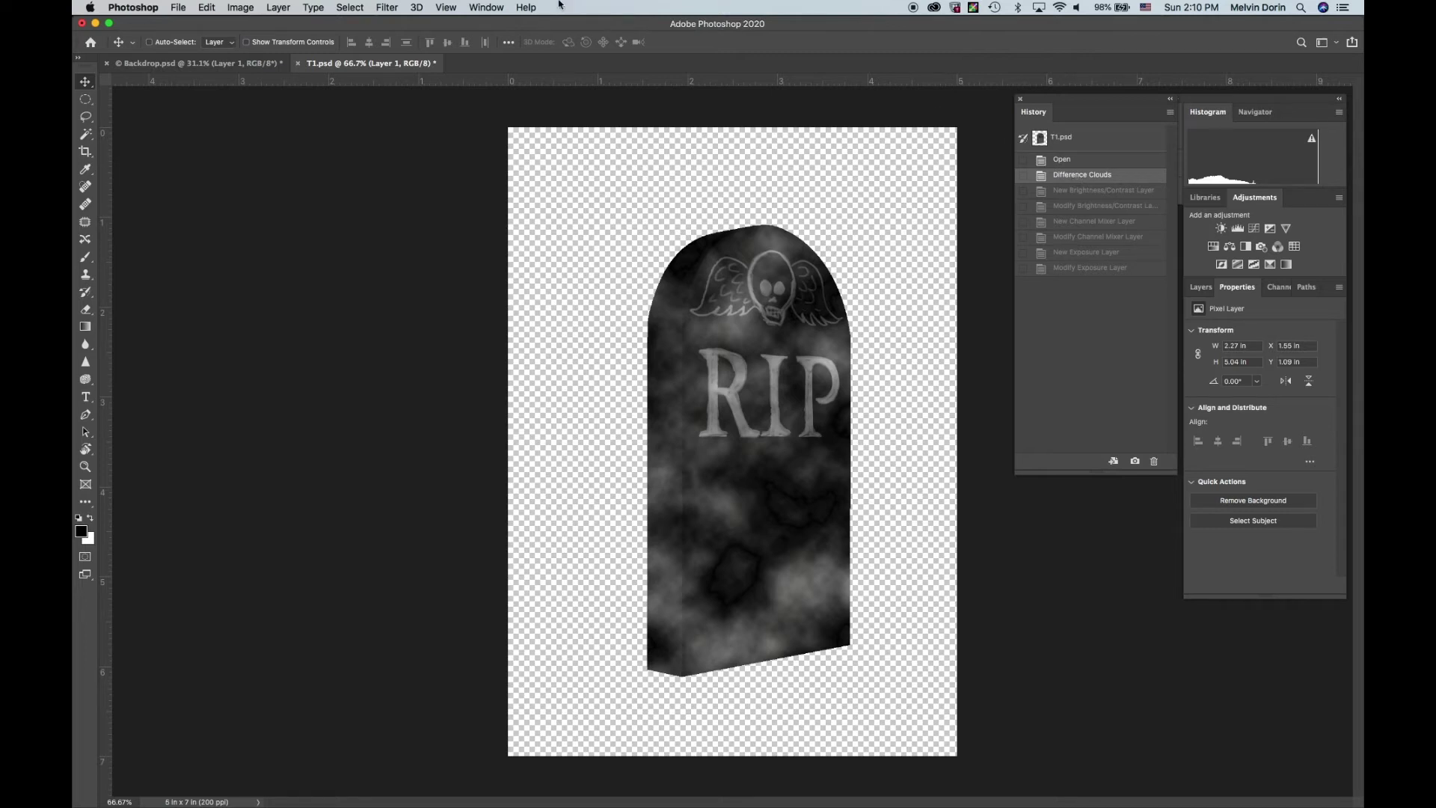
Apply the Add Noise filter to the tombstone with an amount of 3.0% and Gaussian distribution
click(388, 8)
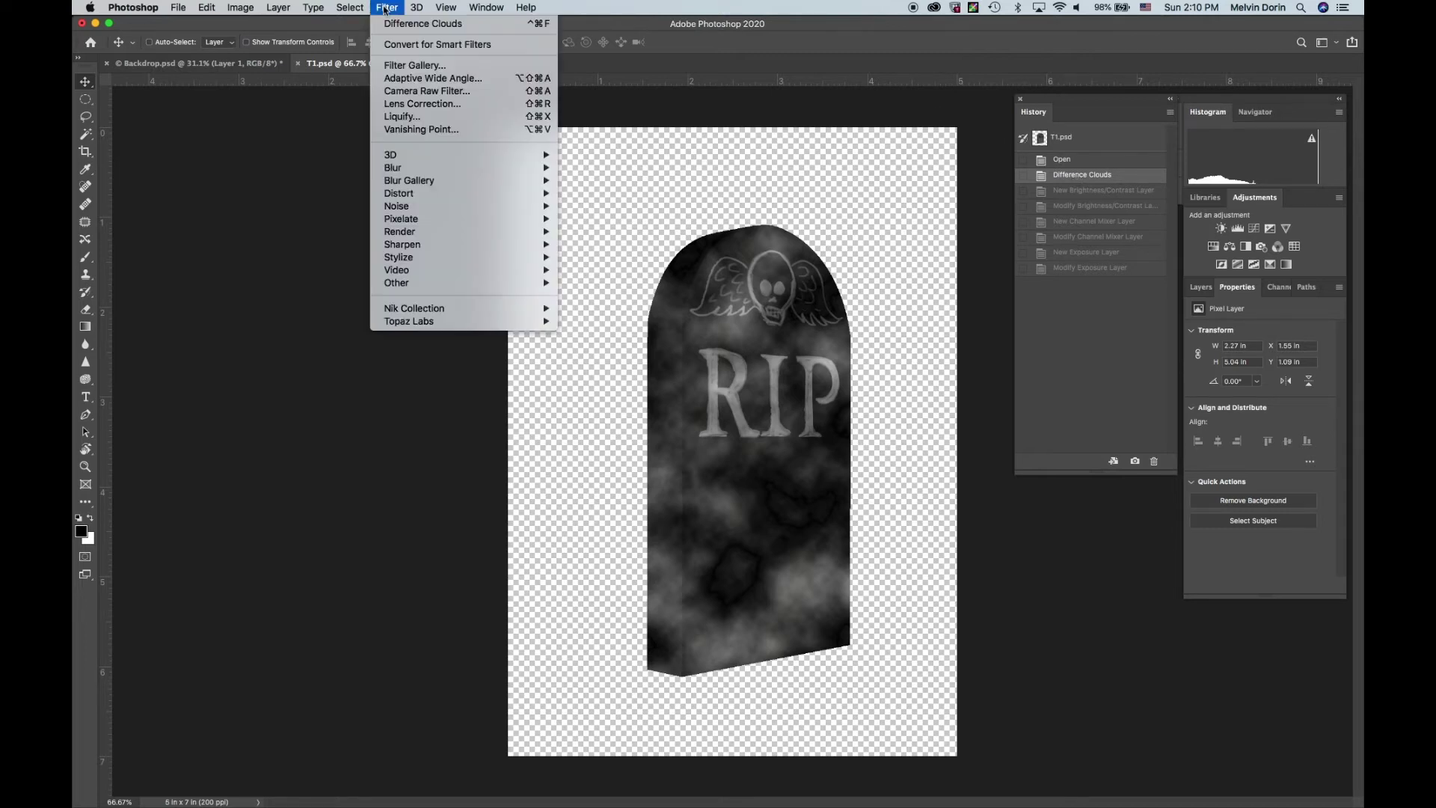
mouse_move(408, 207)
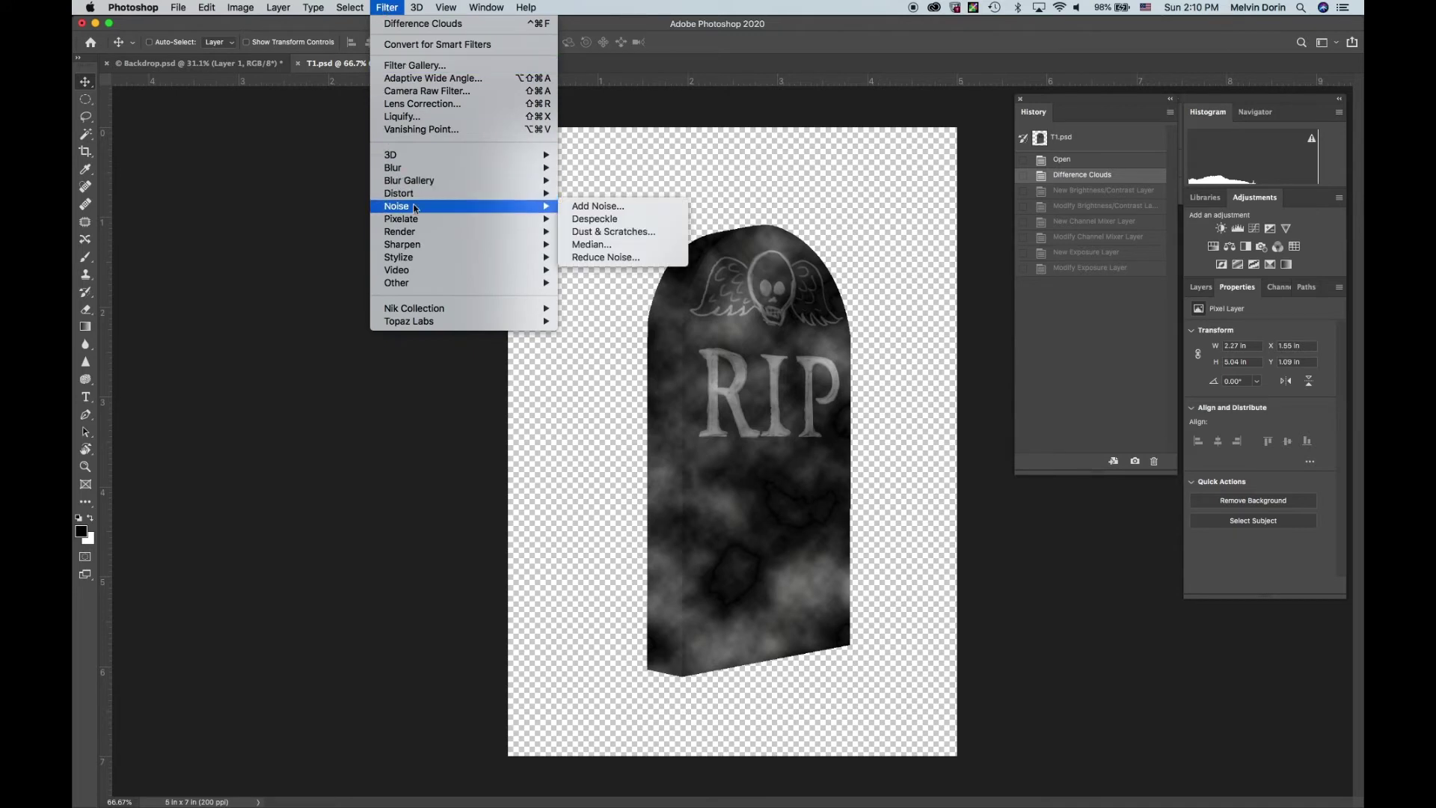
click(600, 208)
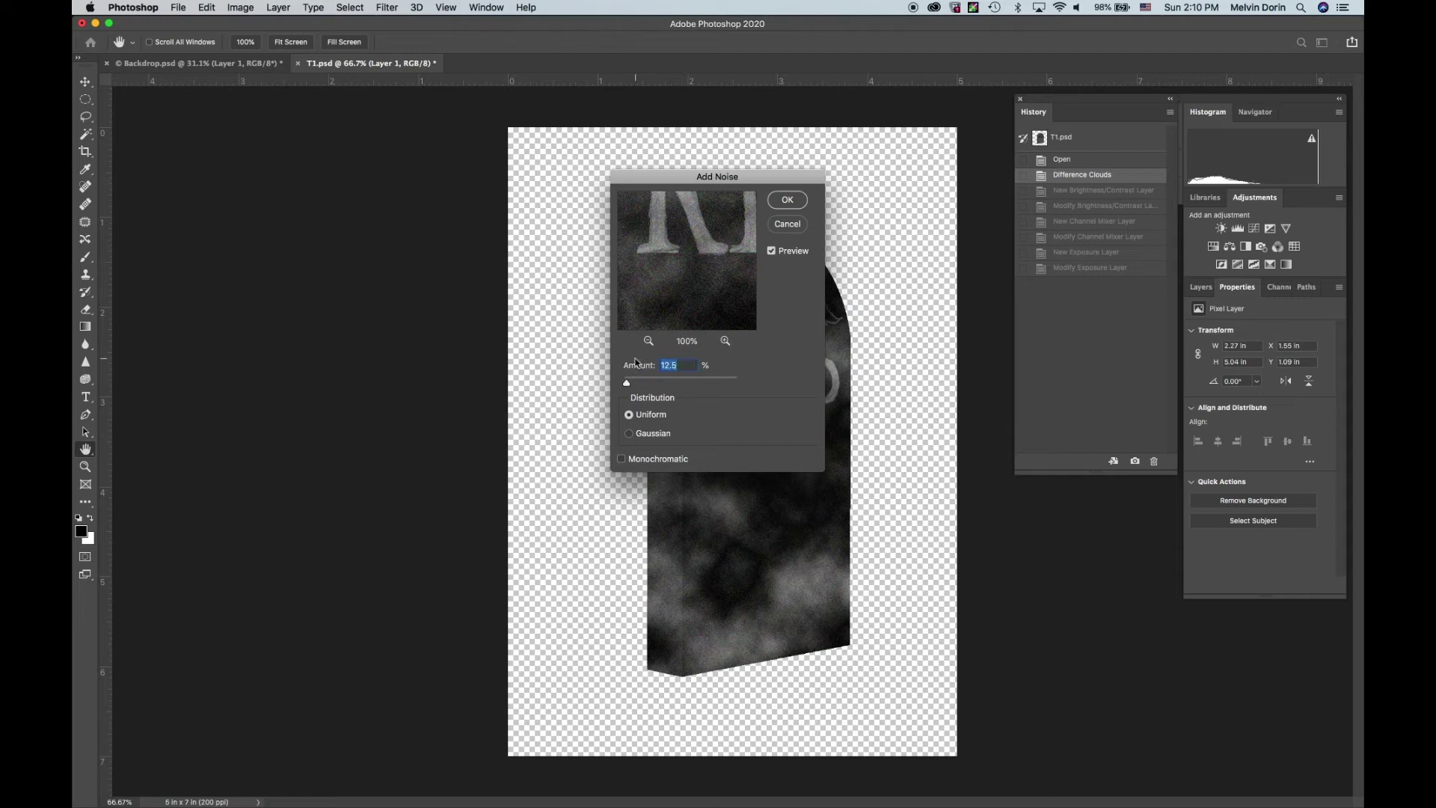
text(3.0)
click(642, 435)
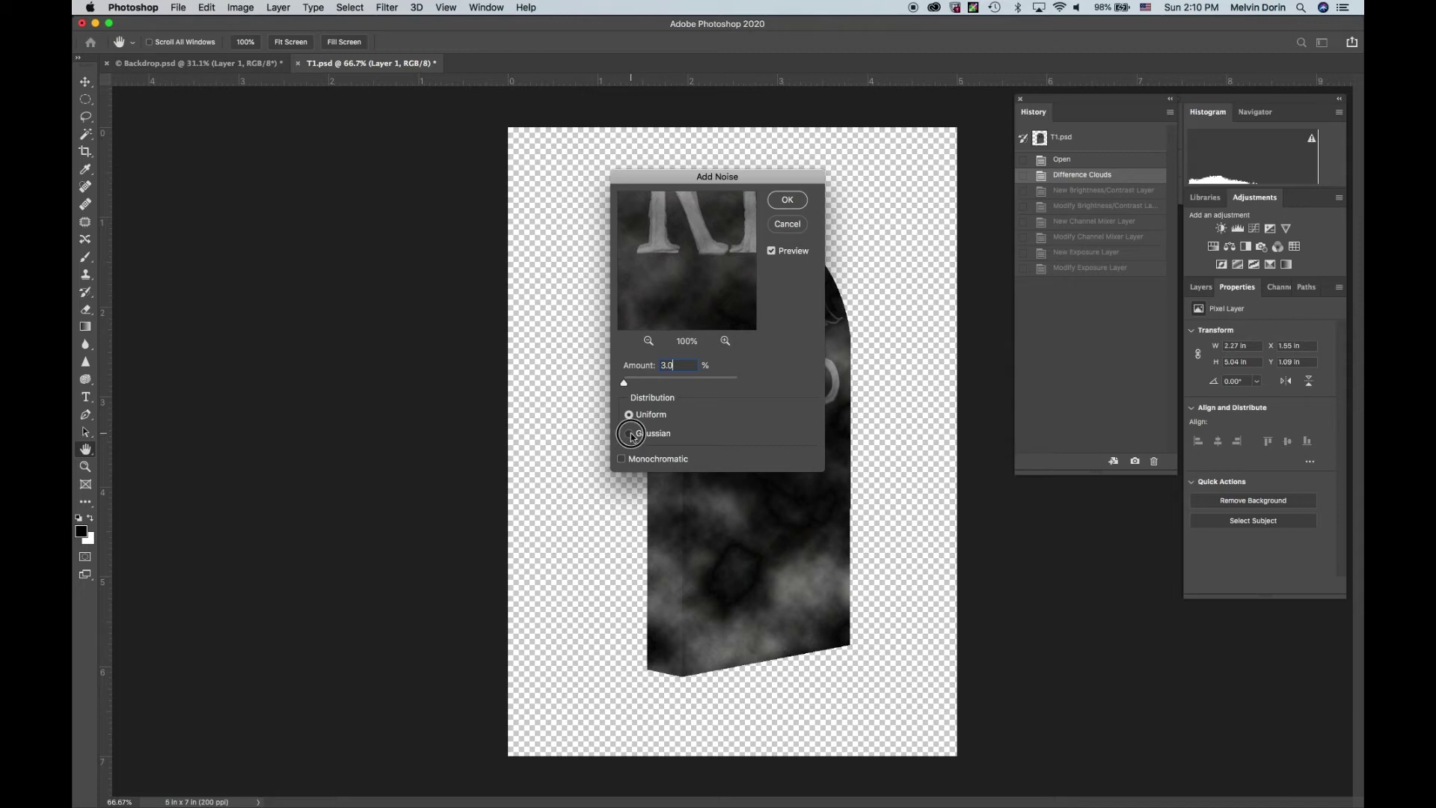
click(786, 202)
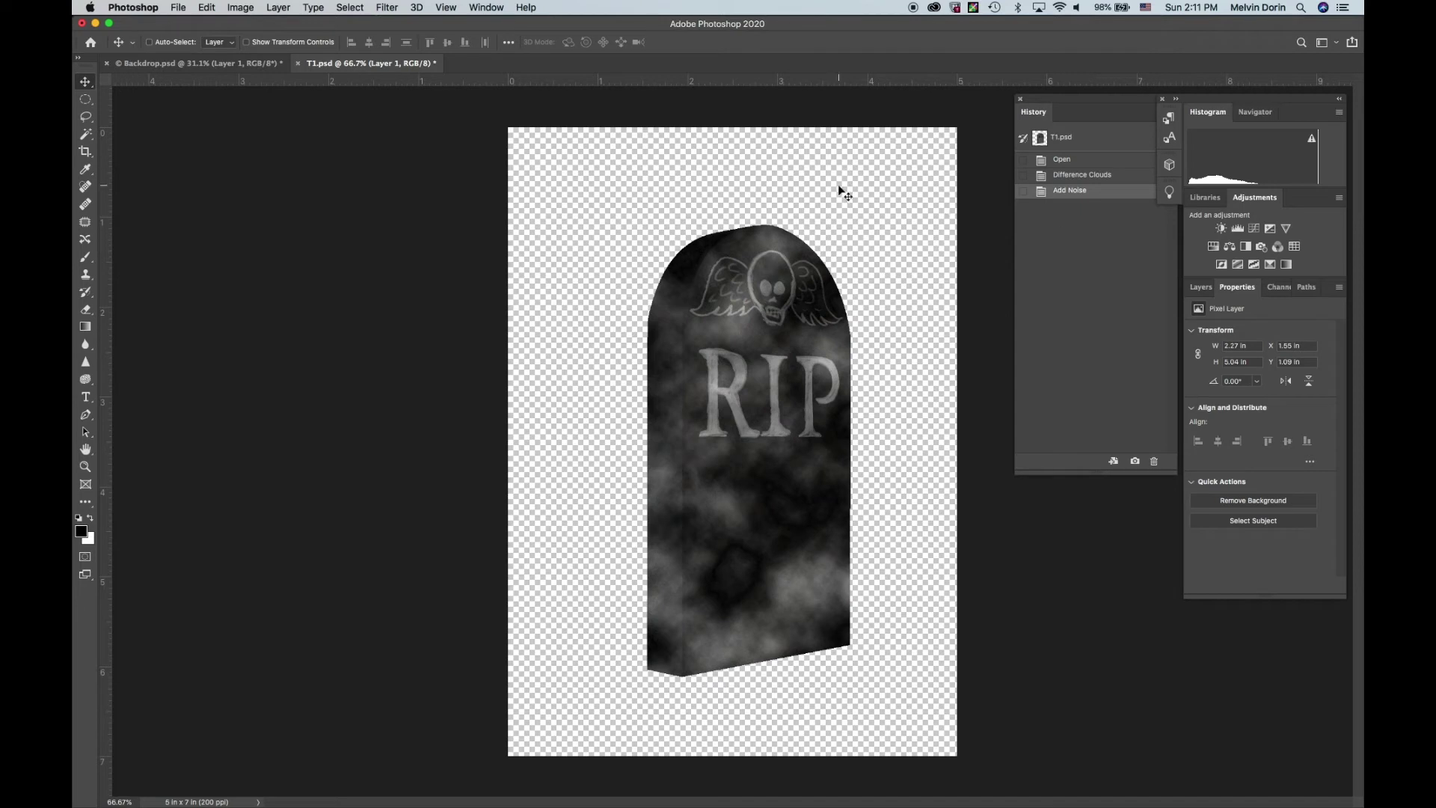
Start the Lighting Effects filter with a Point light centred near the top of the letter I in RIP
click(387, 7)
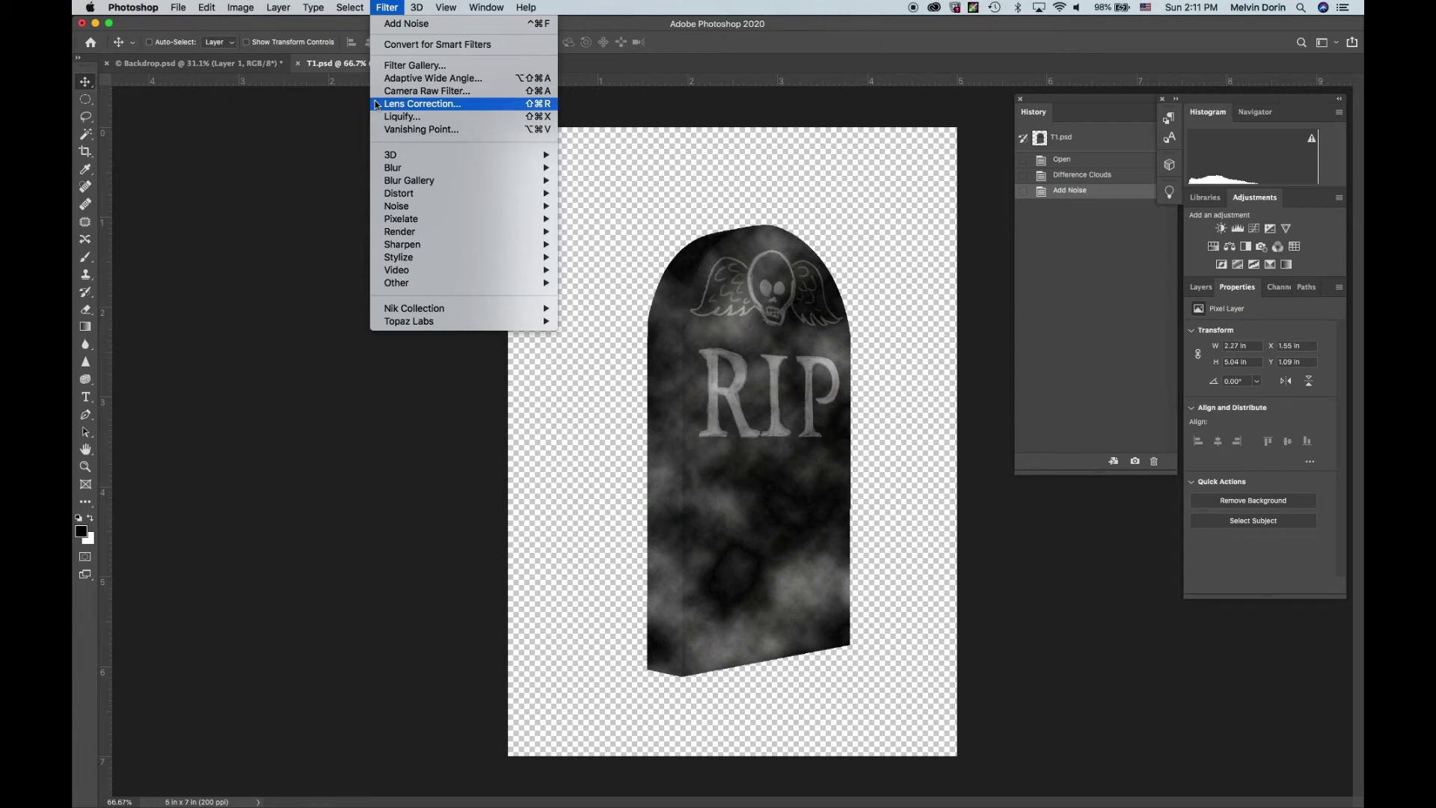
mouse_move(401, 285)
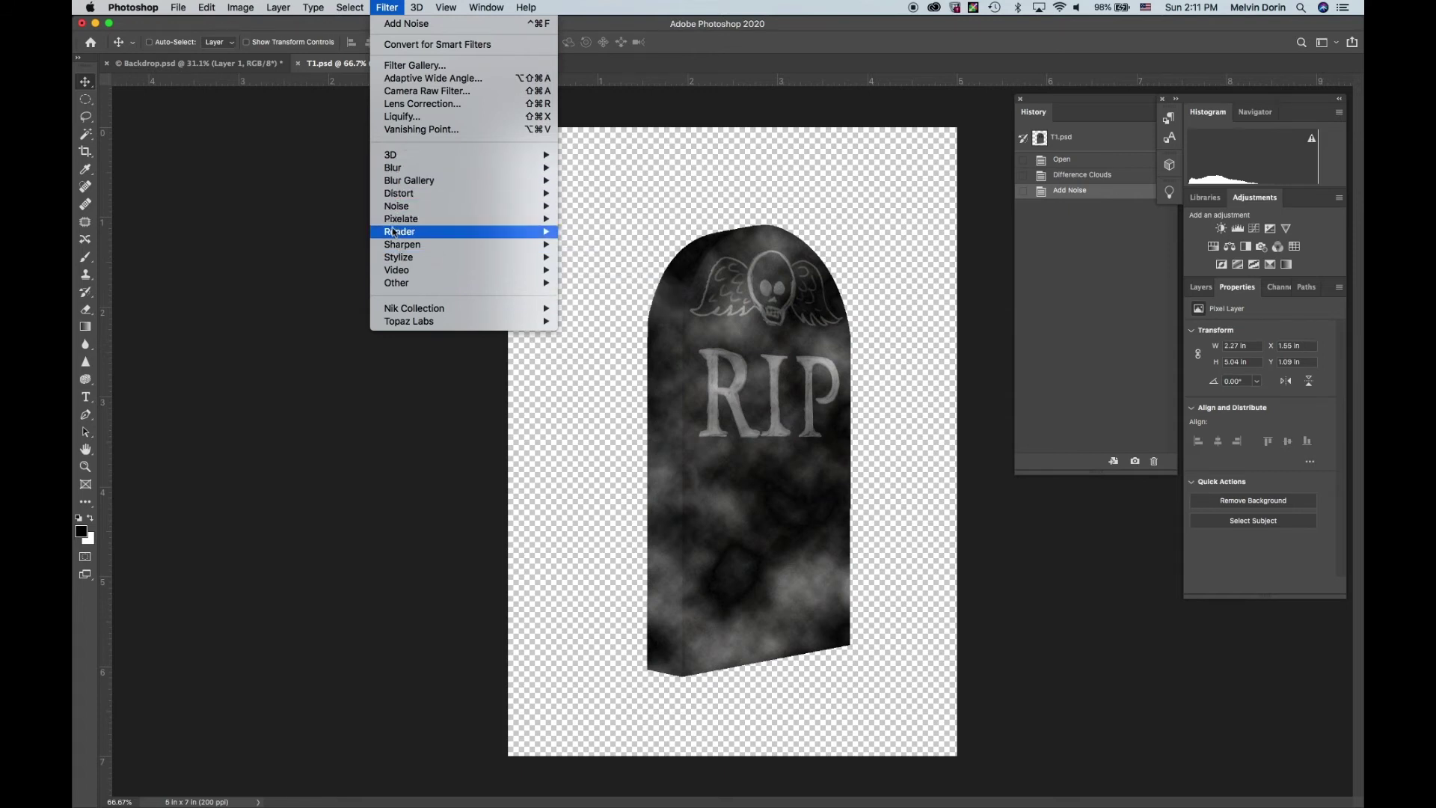
mouse_move(394, 232)
click(584, 329)
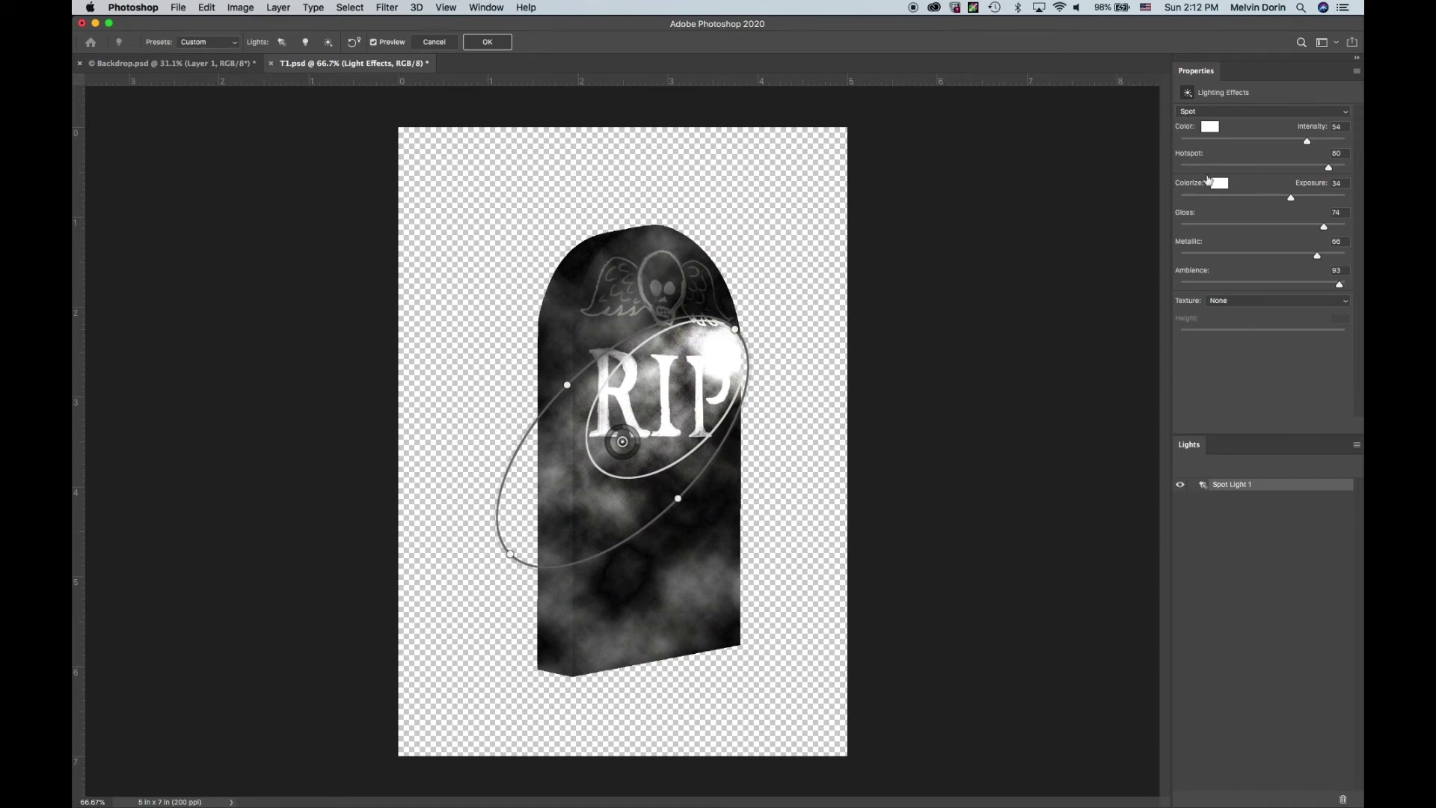
click(1346, 114)
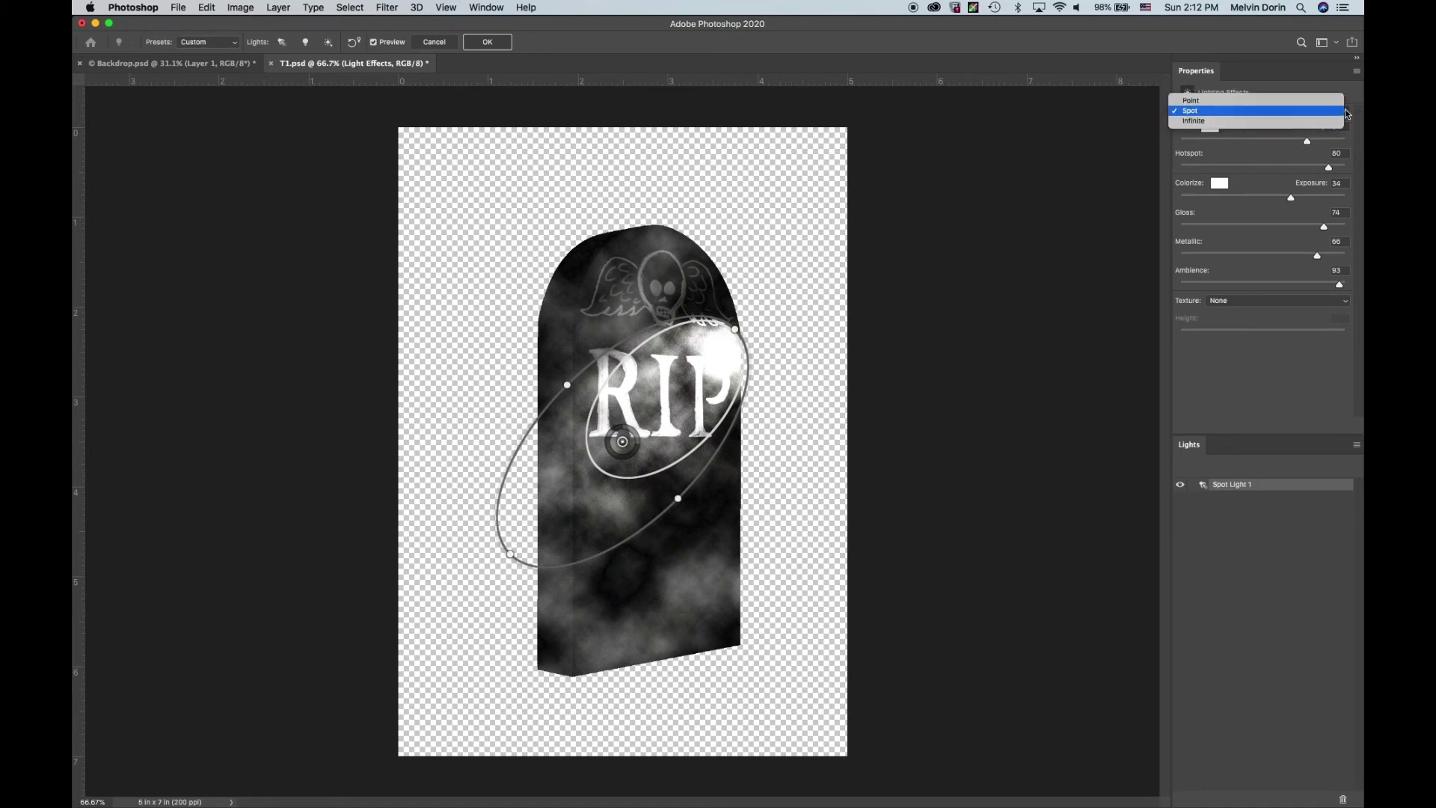
click(1305, 100)
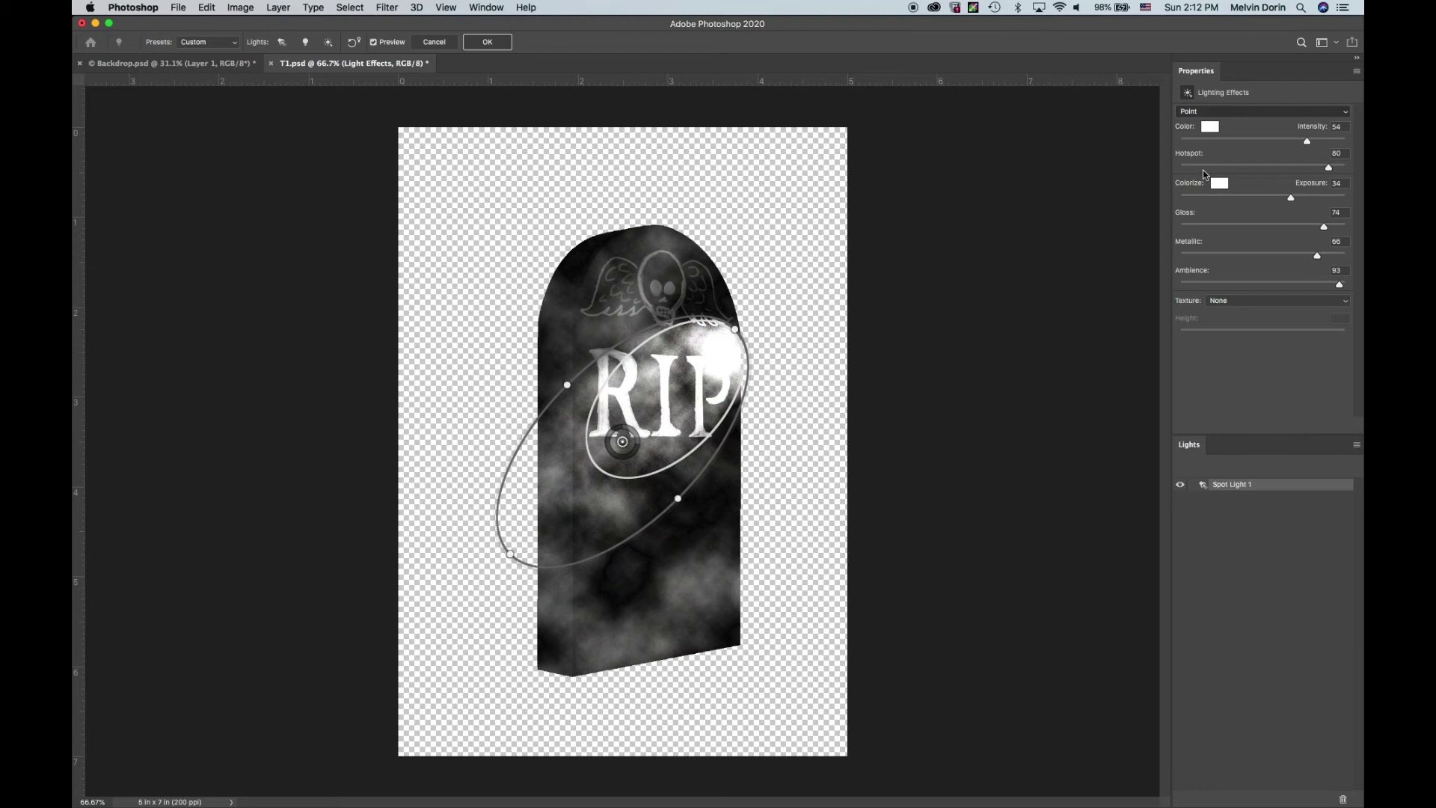
click(1348, 112)
click(1272, 111)
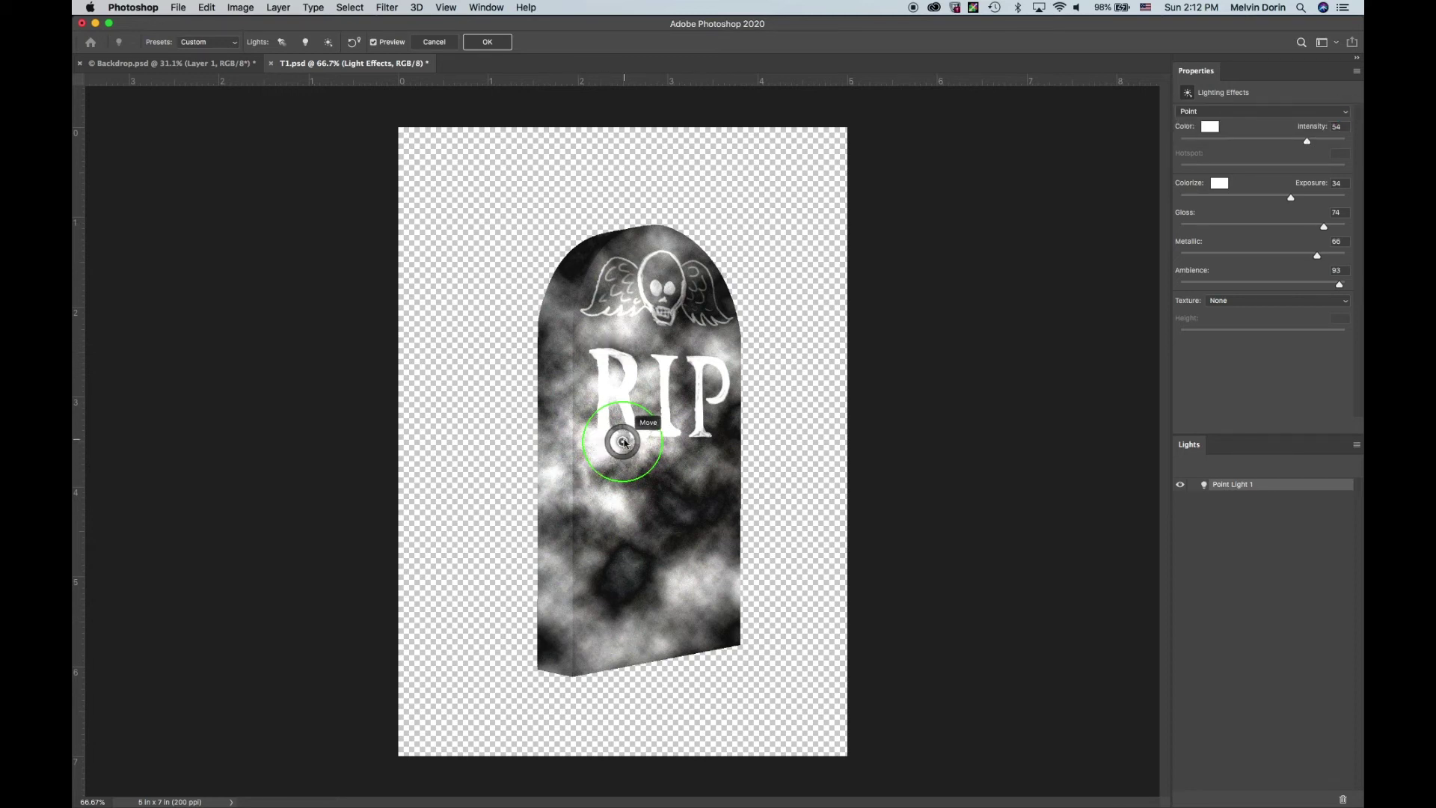
drag(626, 443, 663, 361)
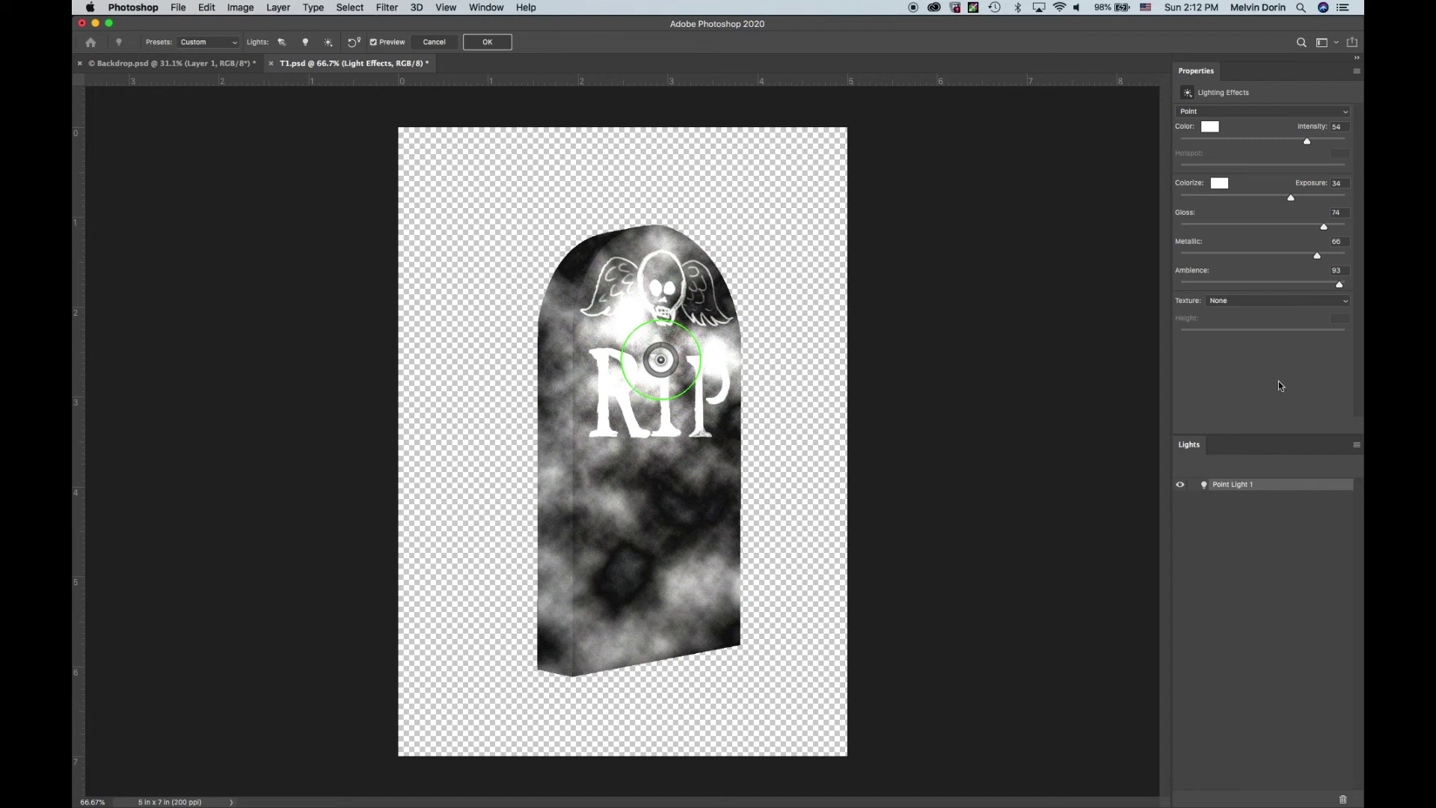
Set the light's Colorize color to bright blue with hue 199, saturation 95% and brightness 93%
click(1220, 186)
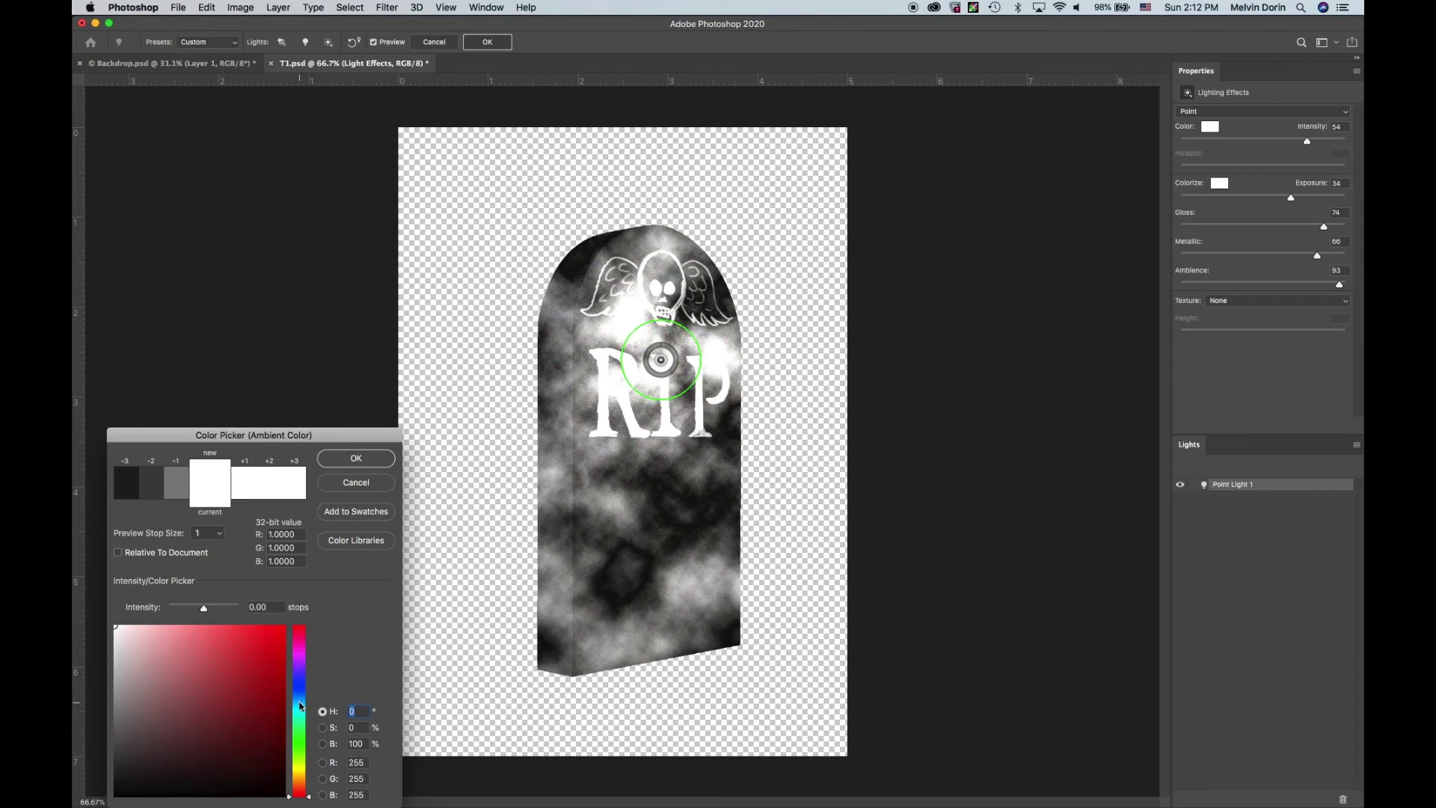
click(300, 704)
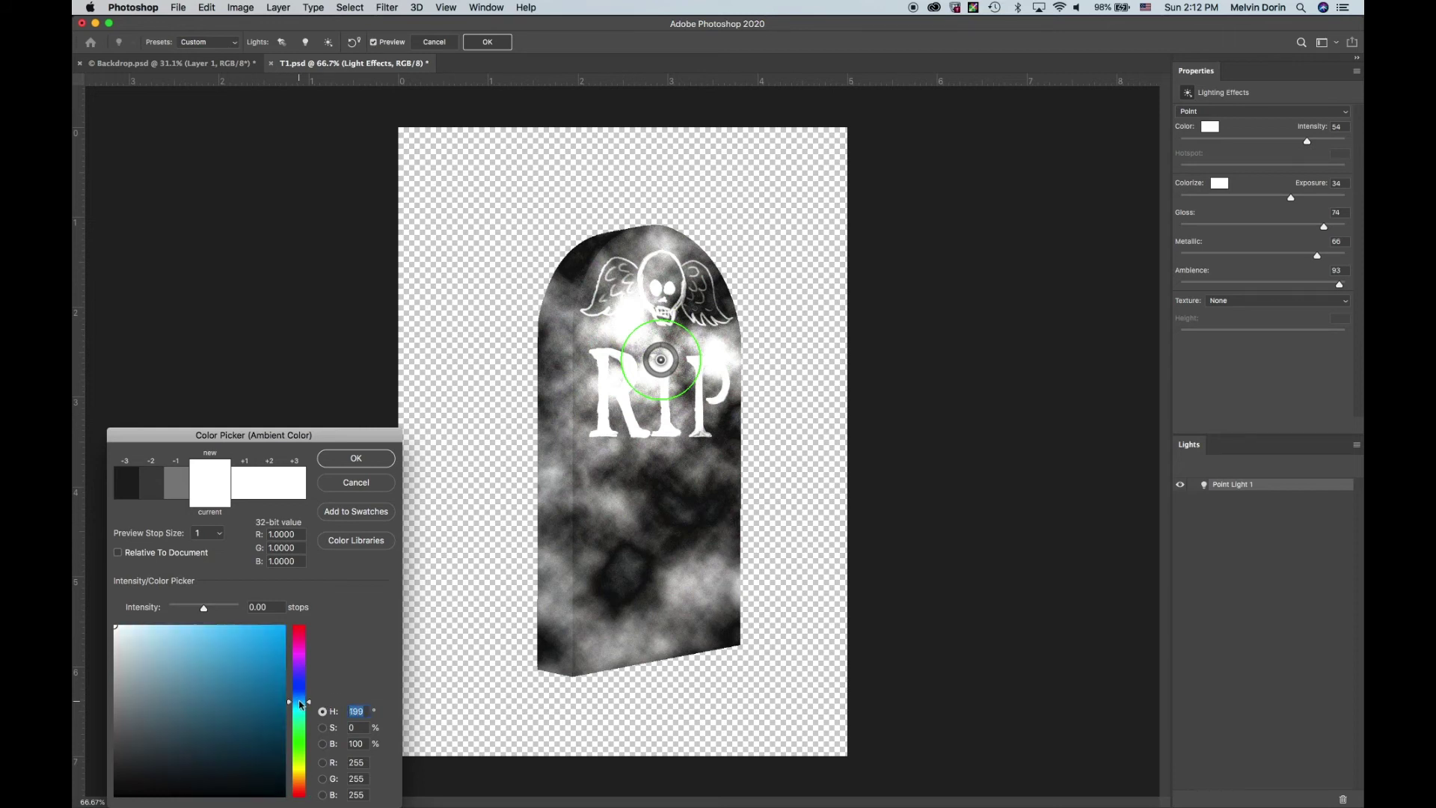
click(278, 636)
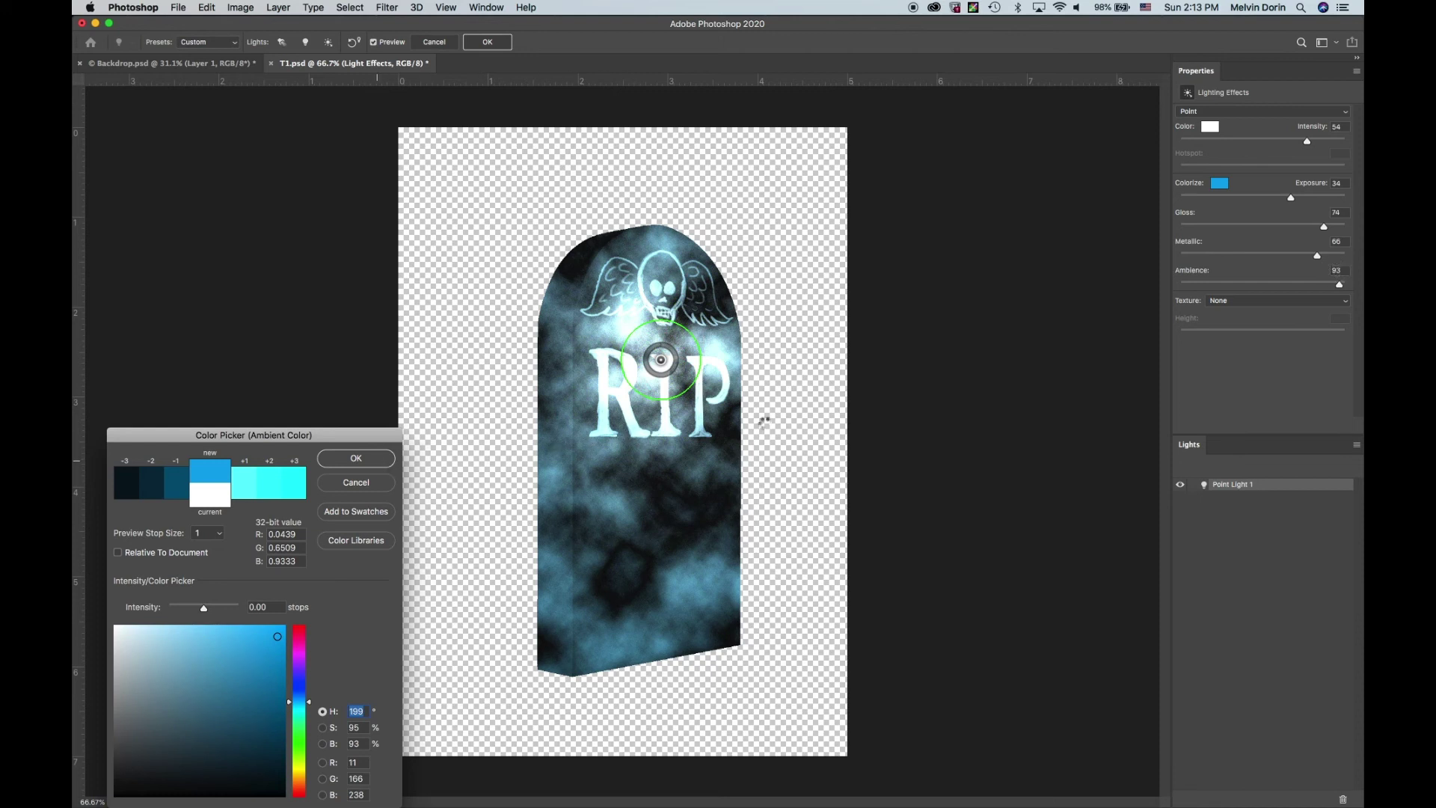
key(Return)
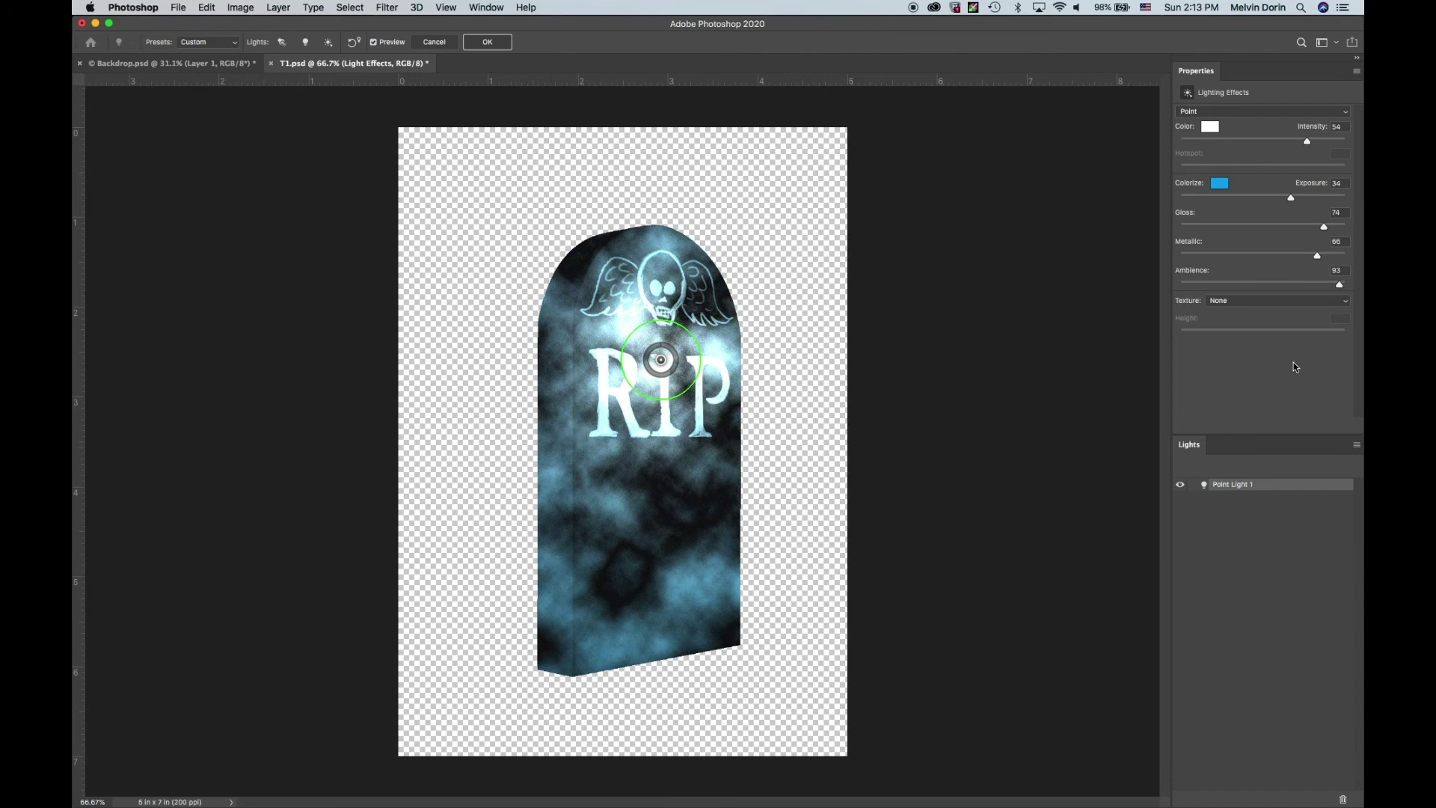
Set the light's Ambience to 46 and apply the Lighting Effects filter to the tombstone
double_click(1326, 270)
text(46)
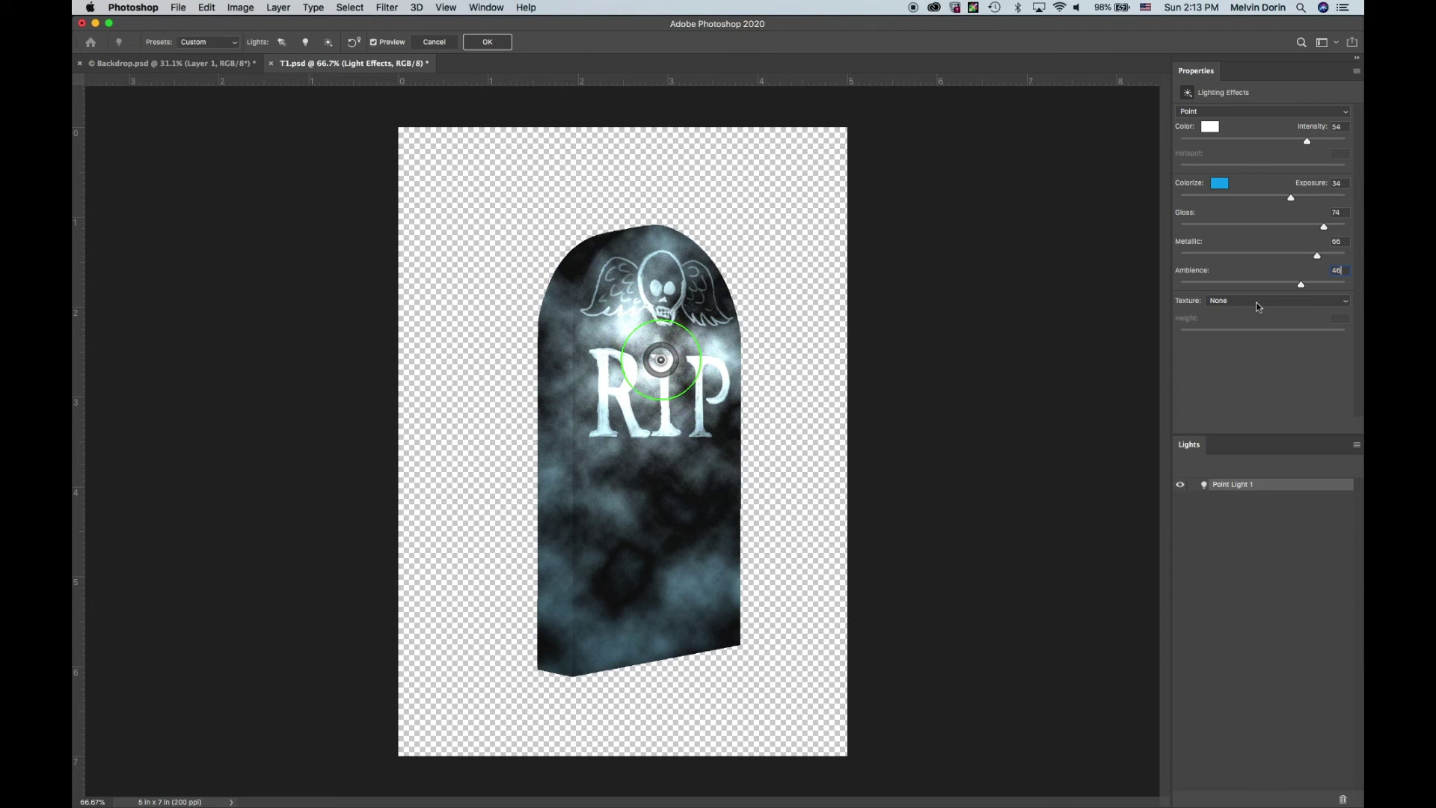
click(481, 43)
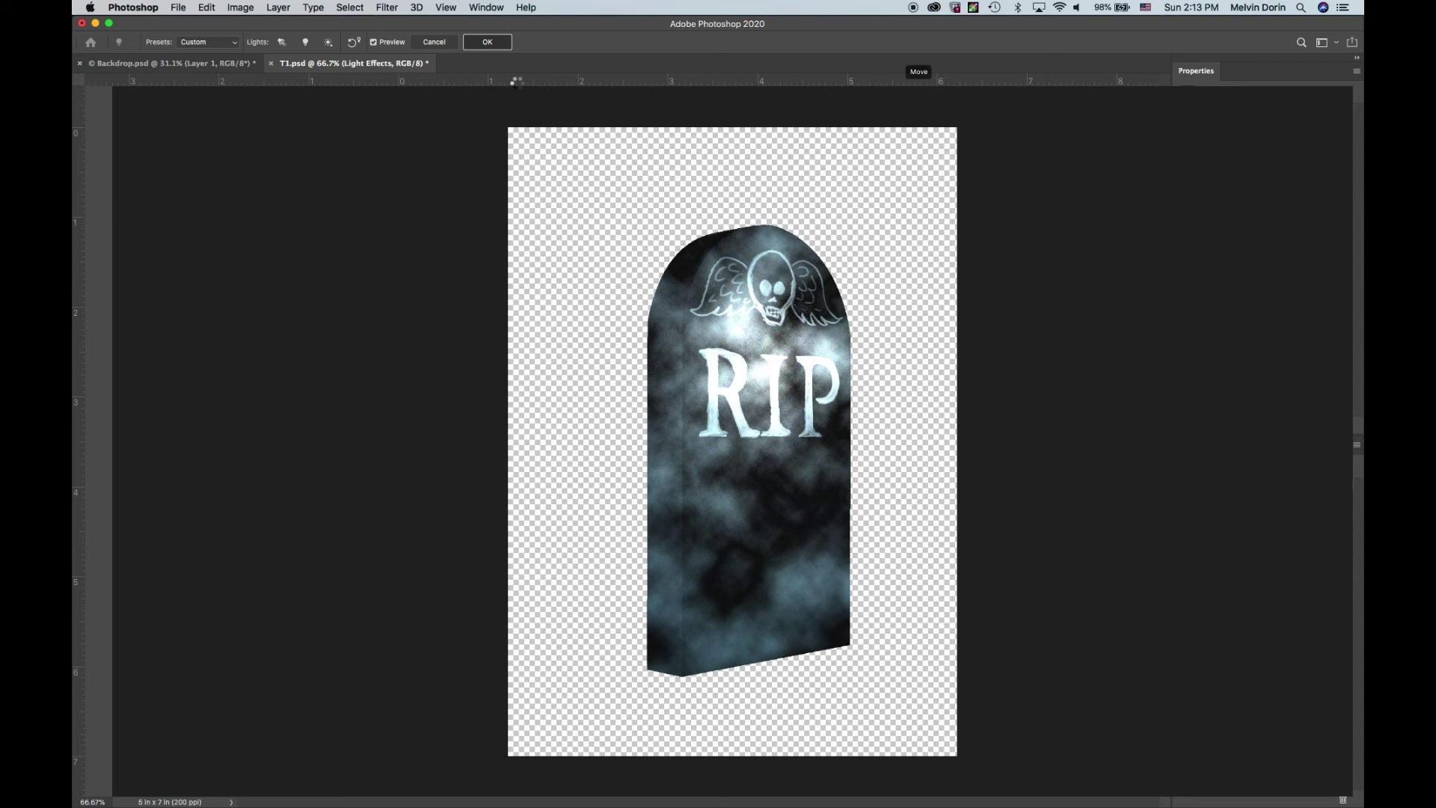
Arrange T1.psd and Backdrop.psd 2-up vertically and collapse the History display covering the poster
click(485, 9)
mouse_move(486, 27)
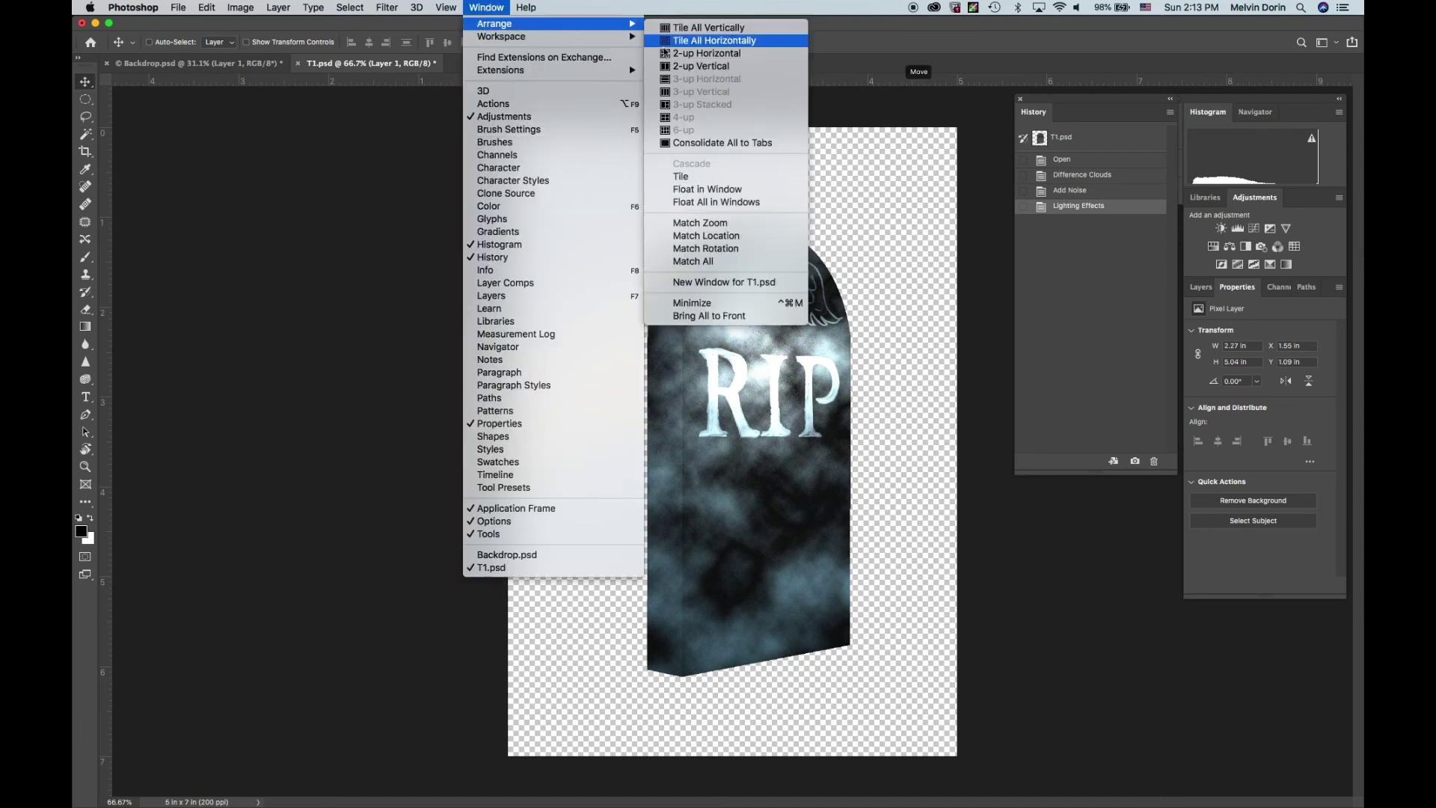
click(700, 66)
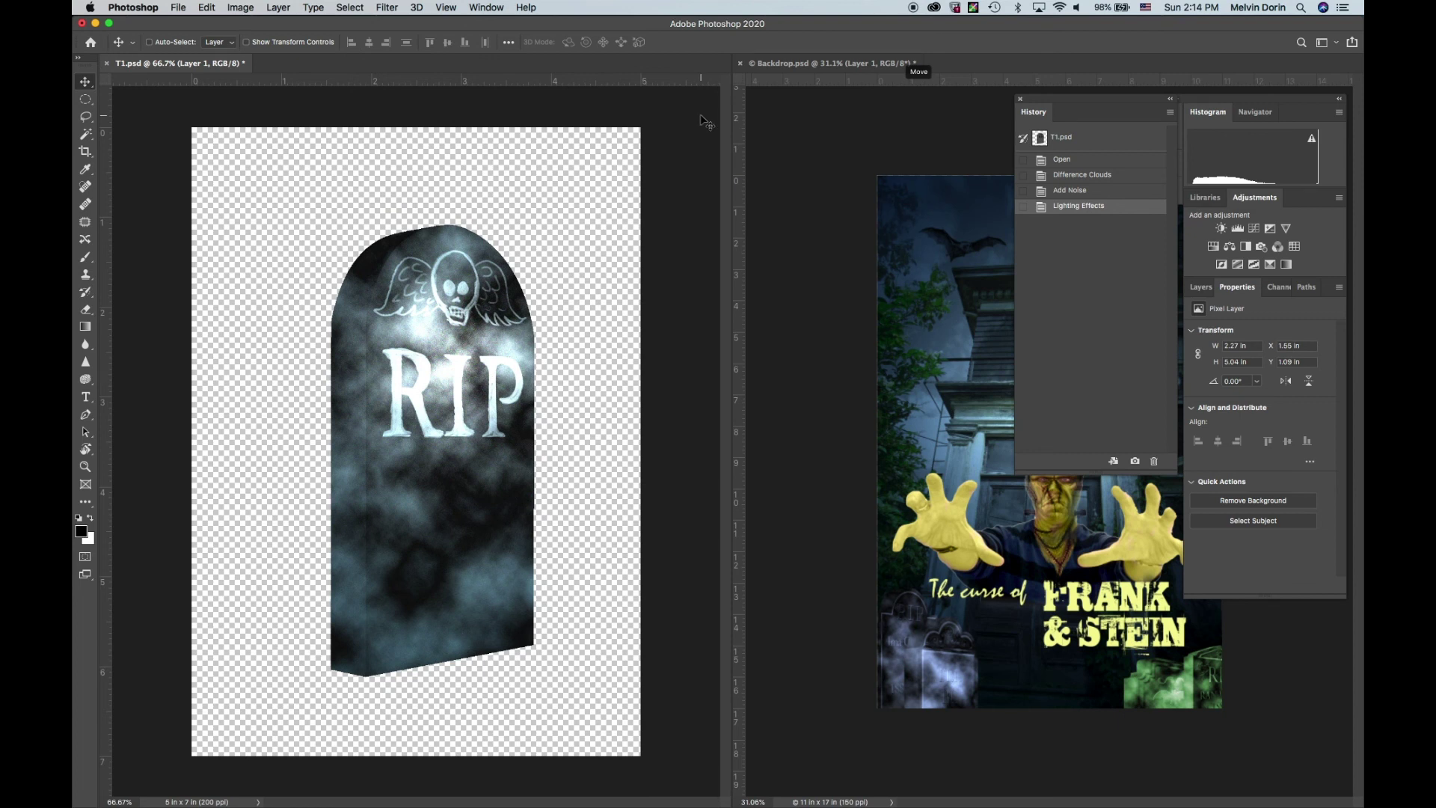
double_click(1021, 101)
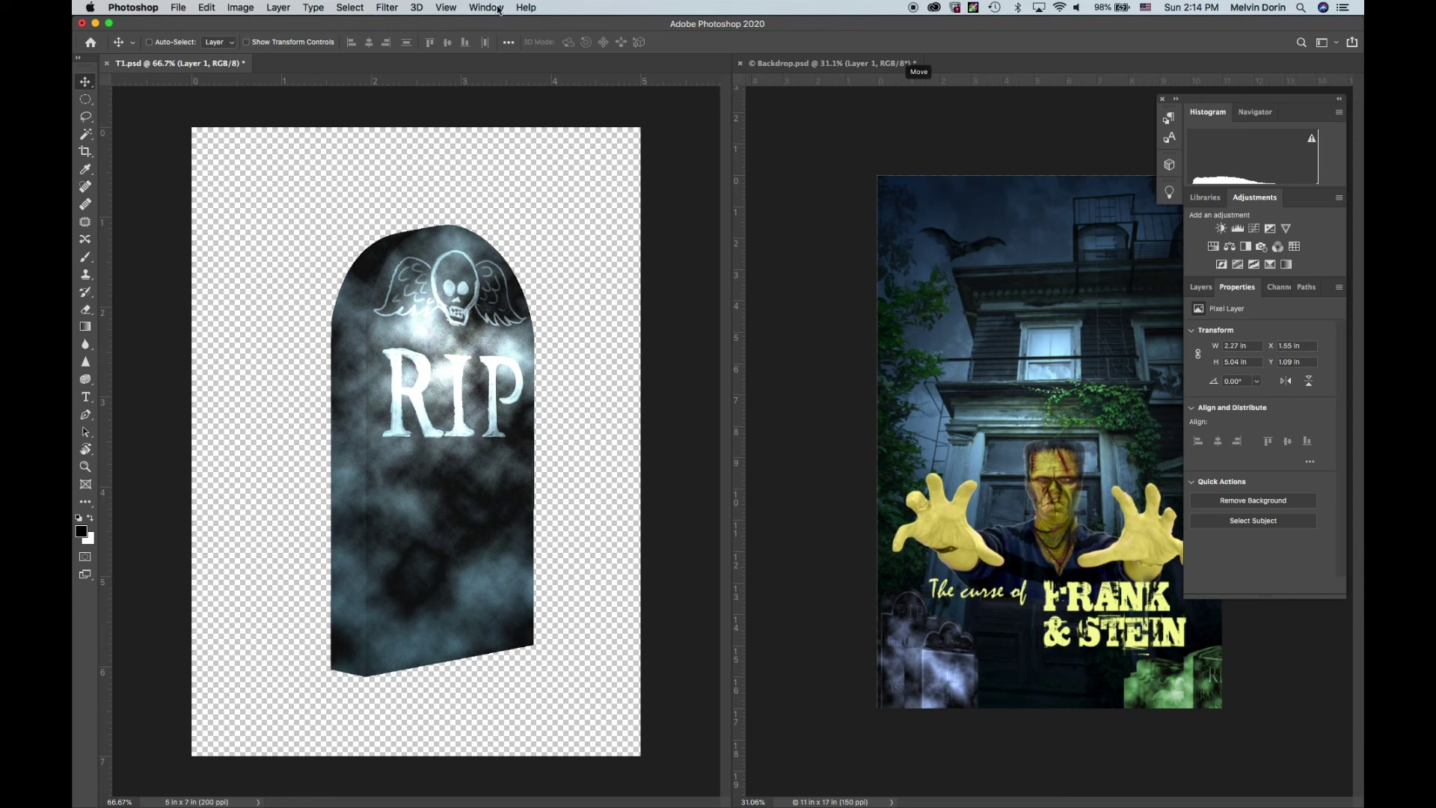
Copy the tombstone layer from T1.psd into Backdrop.psd and place it over the gravestones in the poster's lower-left corner
click(1200, 286)
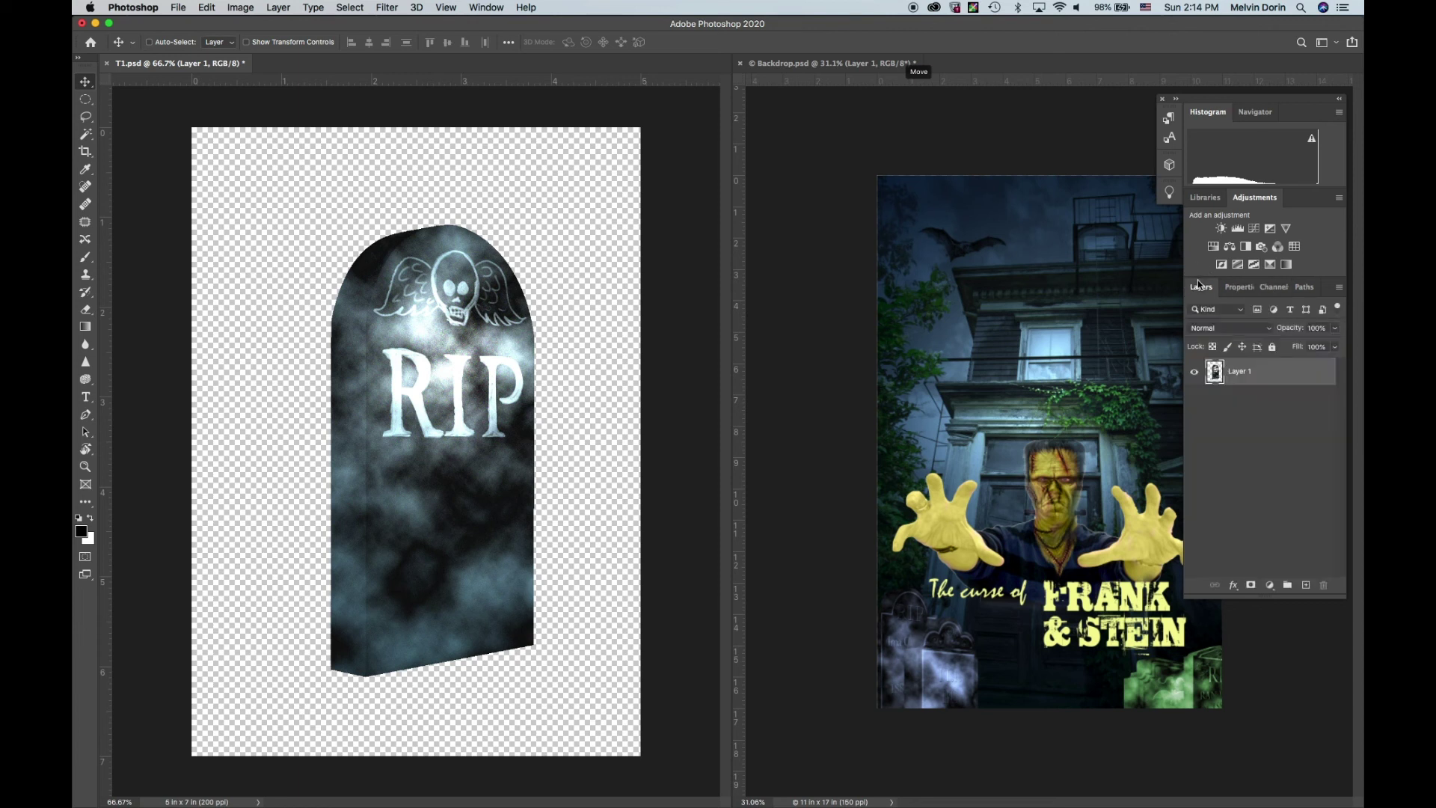
click(1268, 378)
drag(1267, 378, 1016, 653)
click(846, 454)
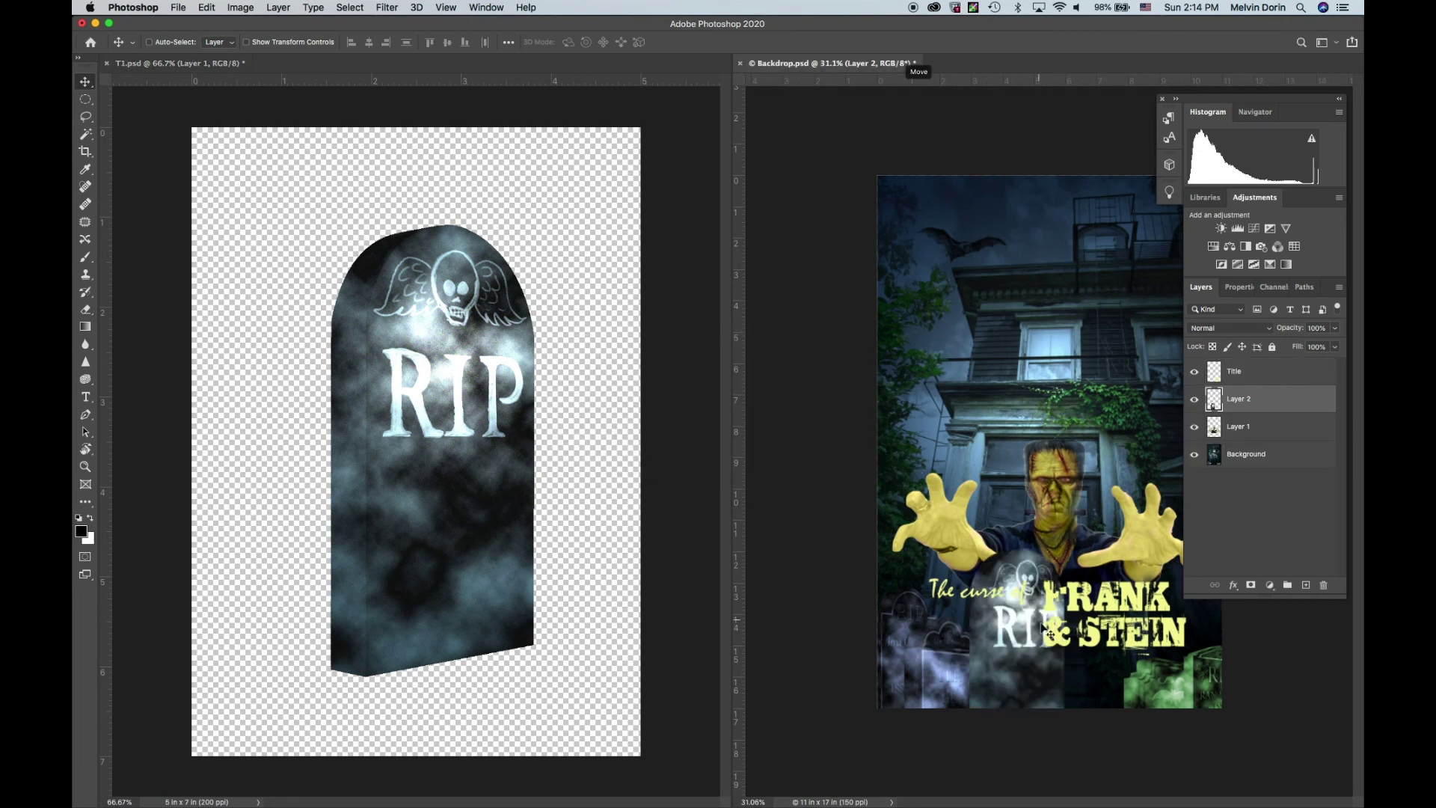
drag(1043, 671, 947, 696)
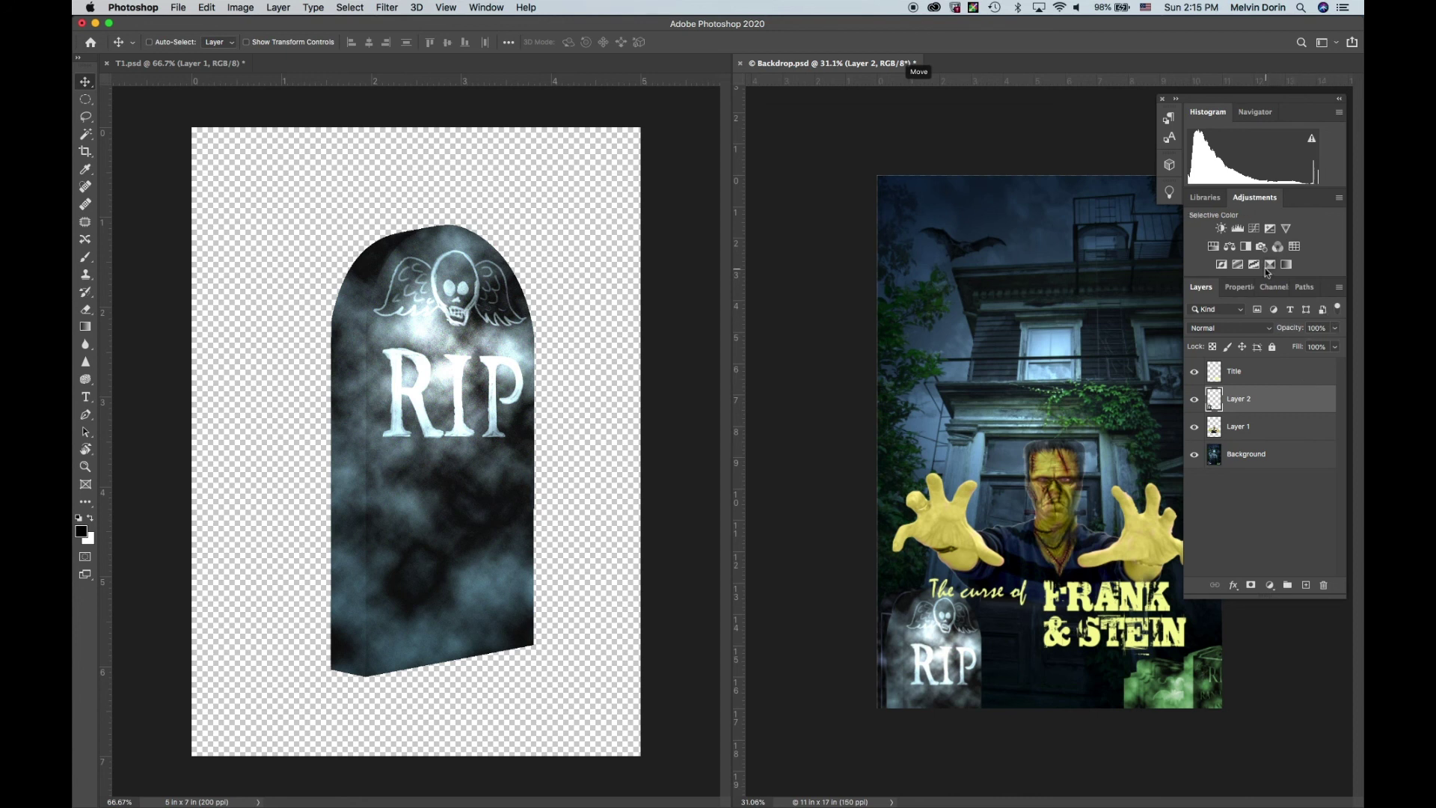
Add a Brightness/Contrast adjustment layer above the tombstone layer in Backdrop.psd with brightness set to 8
click(1221, 230)
drag(1260, 368, 1263, 367)
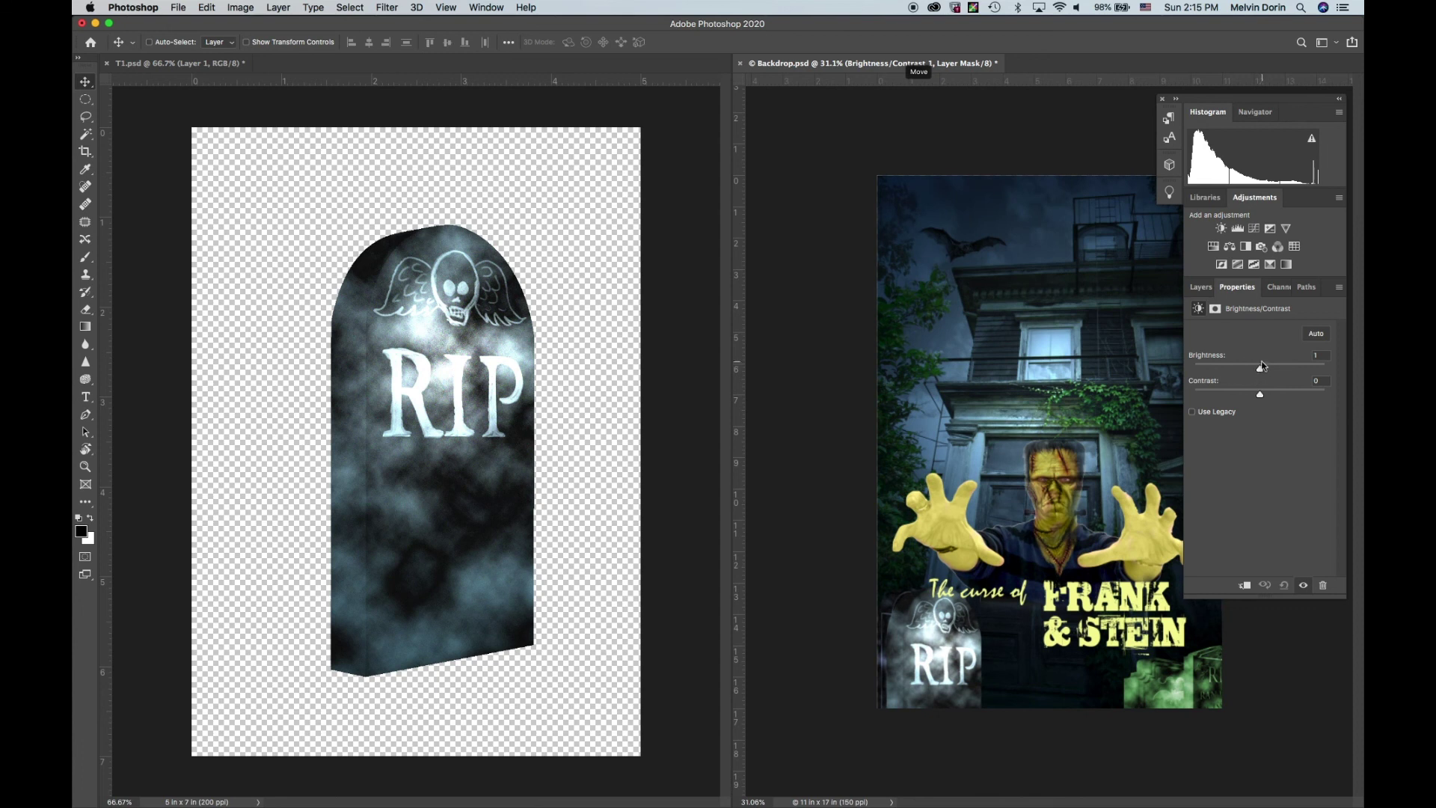
drag(1262, 367, 1264, 369)
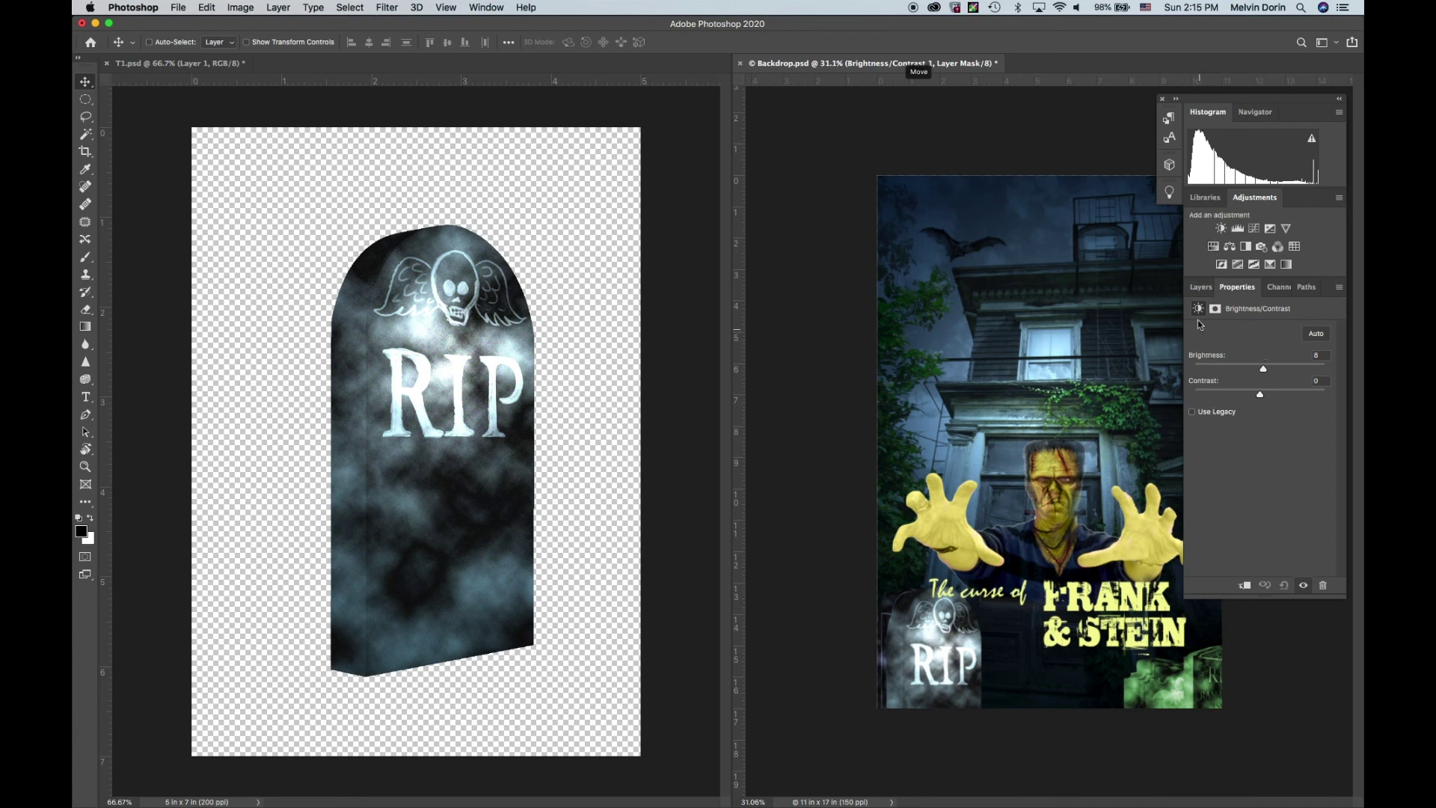
Merge the Brightness/Contrast adjustment layer down into the tombstone layer, Layer 2
click(1200, 288)
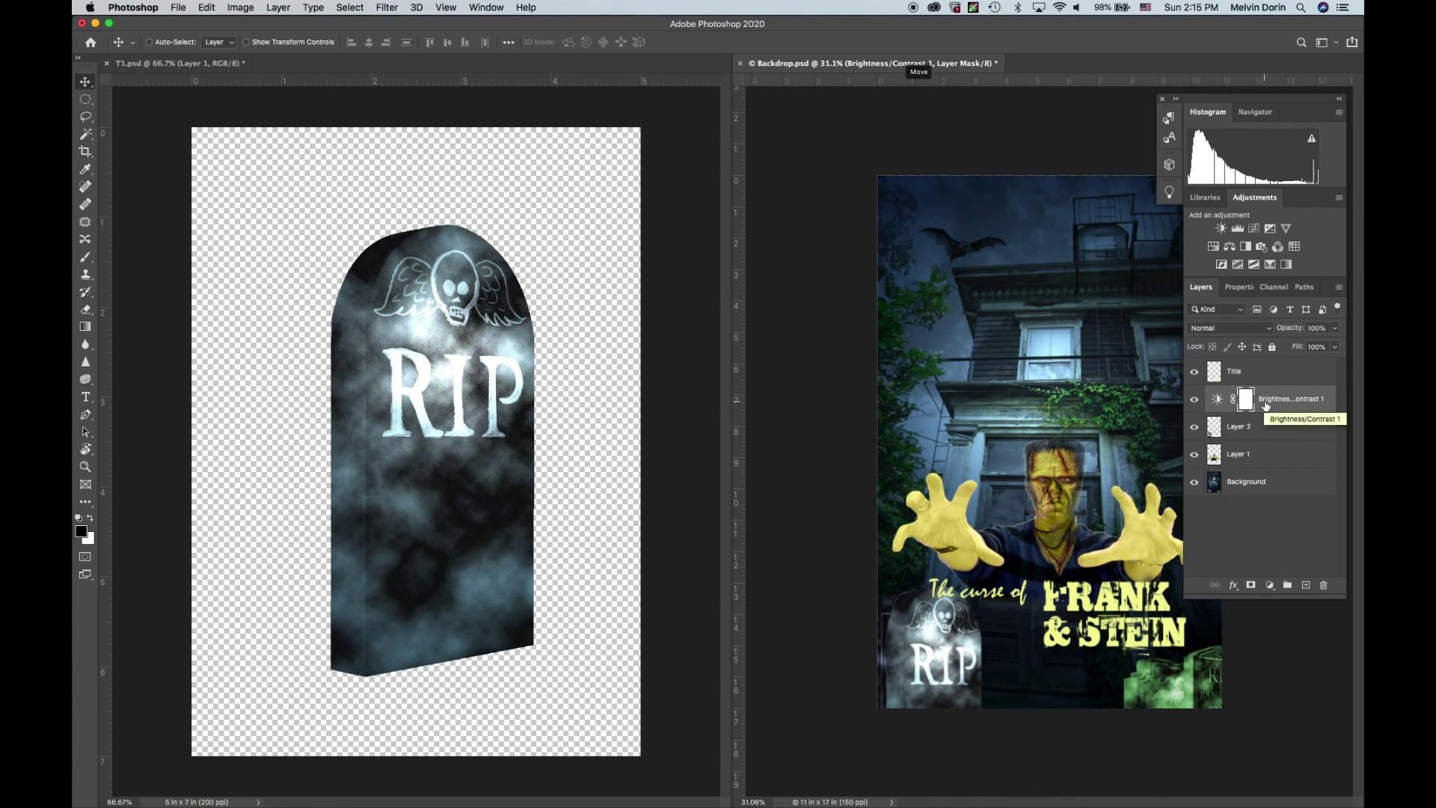
right_click(1265, 406)
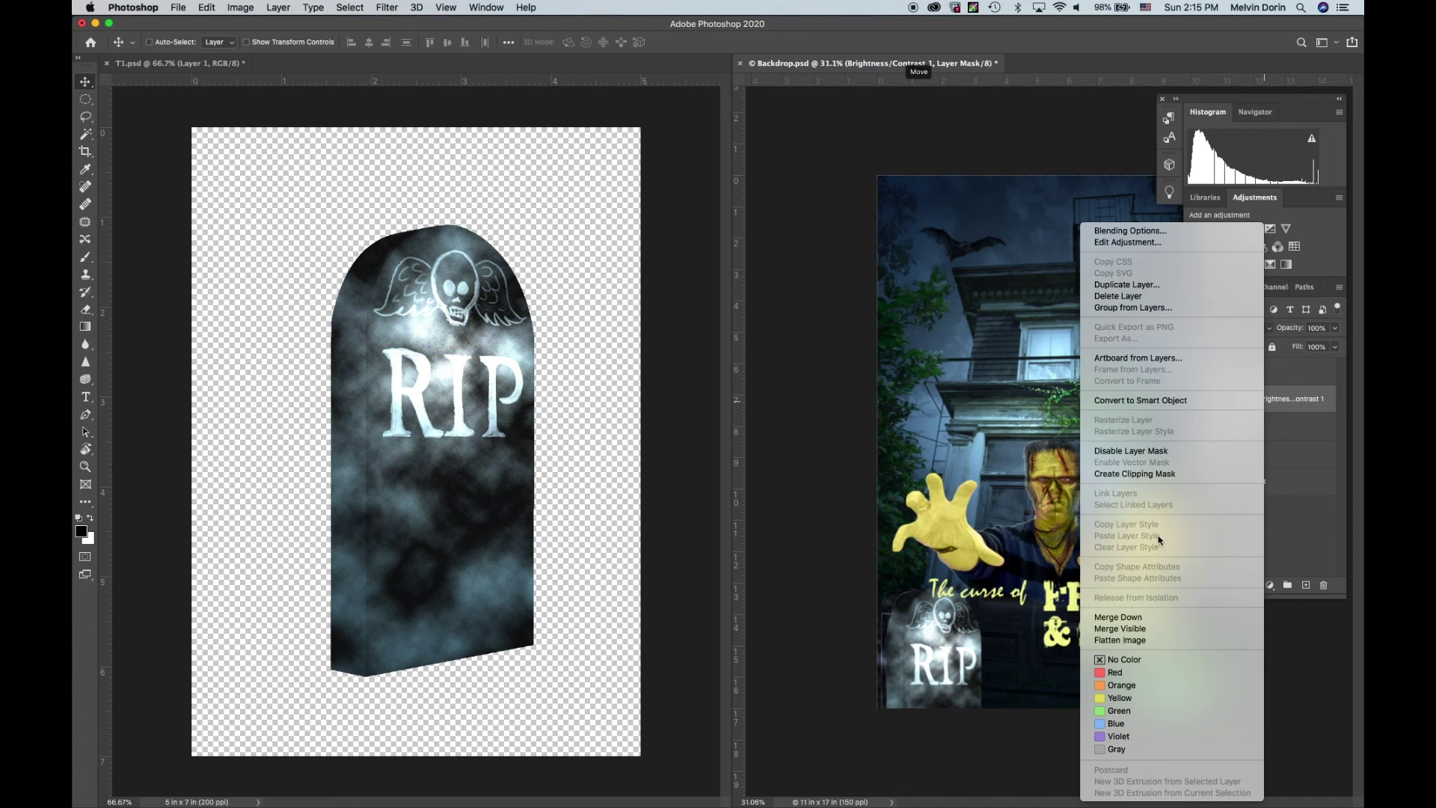
click(1117, 618)
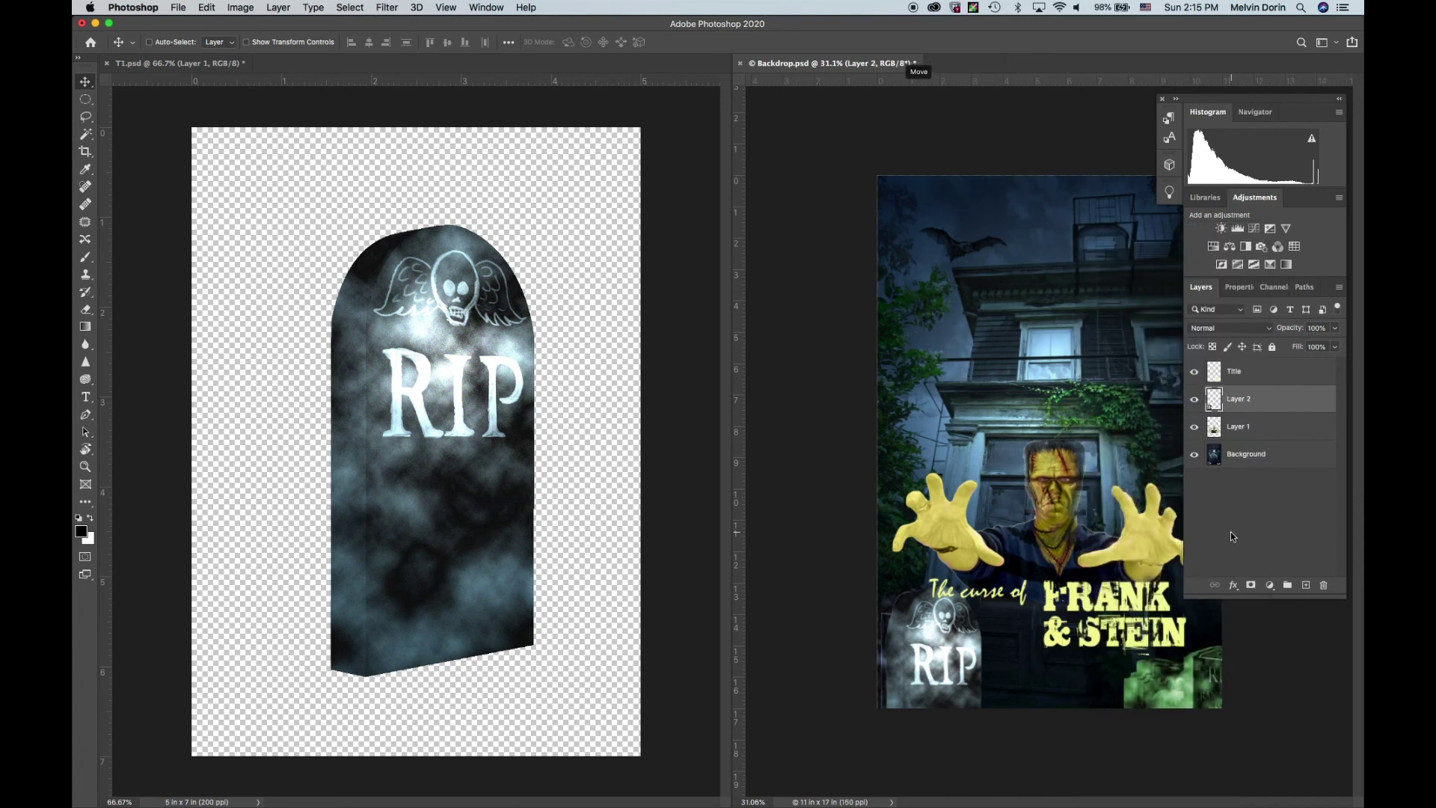